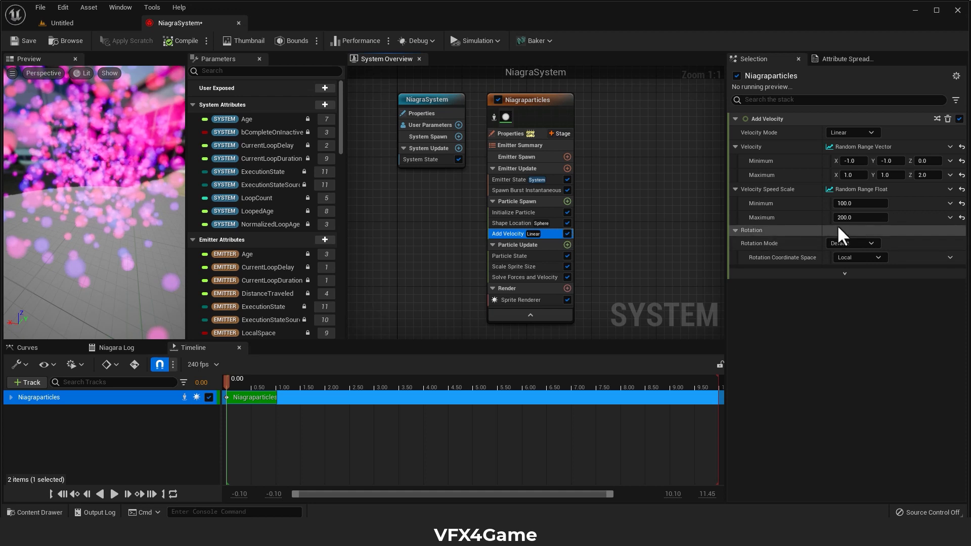
# Examine the Emitter Attributes parameters that belong to the emitter's Emitter Spawn and Emitter Update stages
pyautogui.scroll(-2, 271, 144)
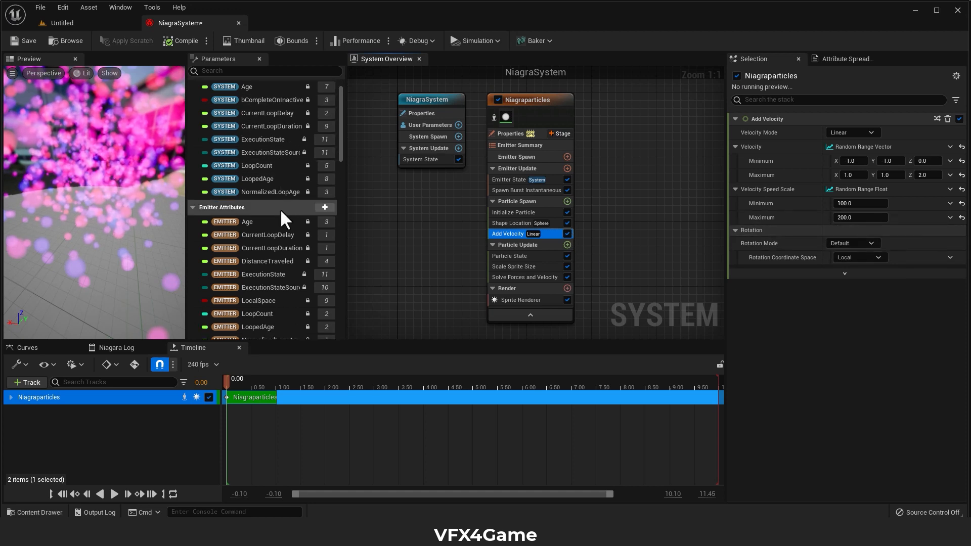
pyautogui.scroll(-2, 271, 241)
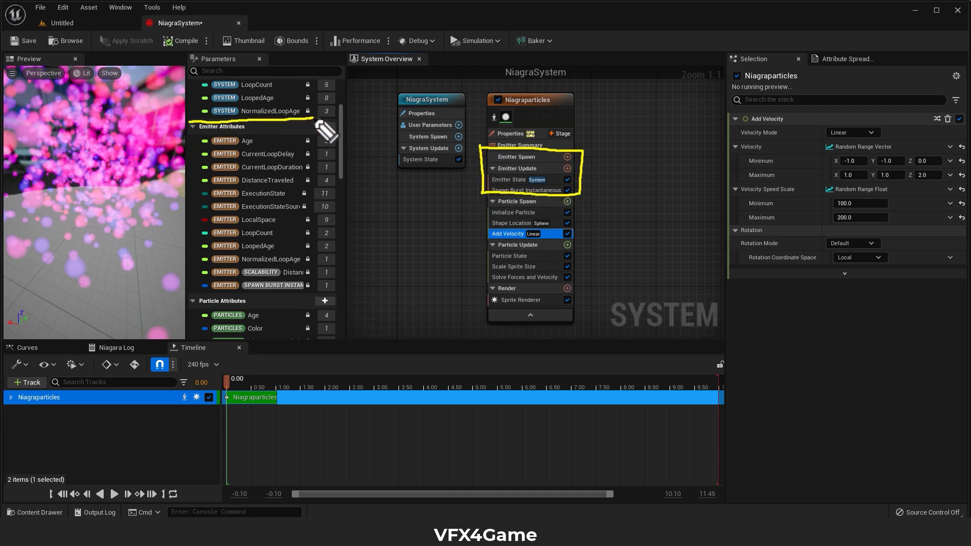
pyautogui.moveTo(336, 159)
pyautogui.mouseDown()
pyautogui.moveTo(336, 307)
pyautogui.moveTo(218, 297)
pyautogui.moveTo(190, 234)
pyautogui.mouseUp()
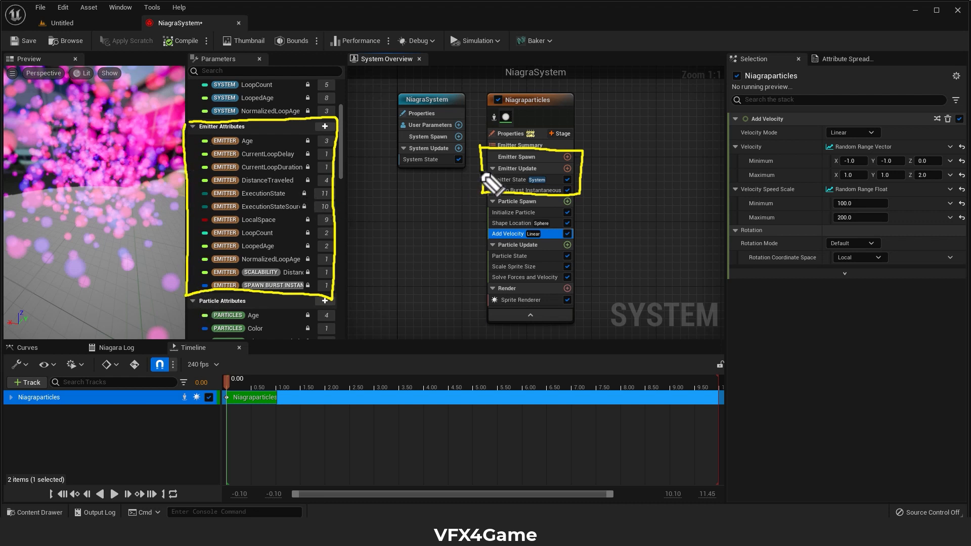
pyautogui.moveTo(484, 174); pyautogui.dragTo(339, 206)
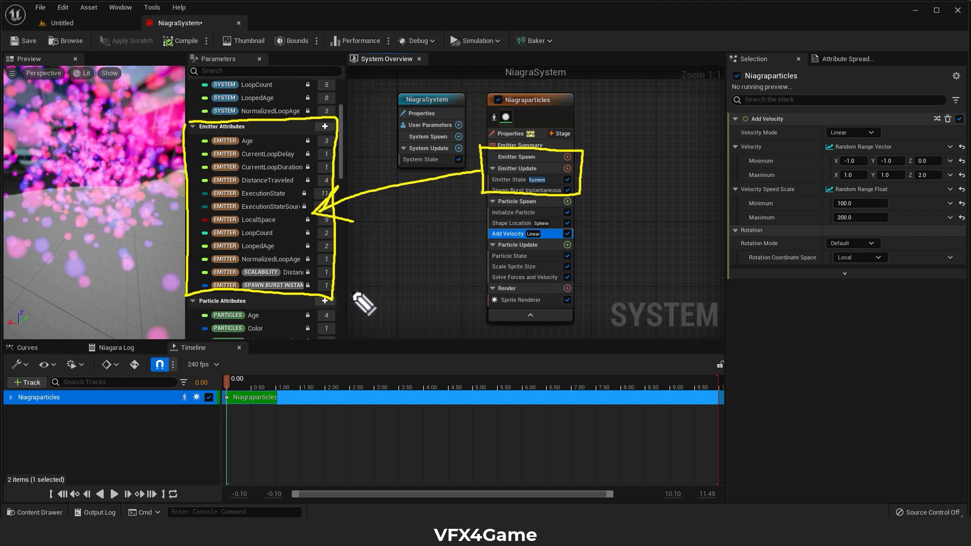
pyautogui.press('Escape')
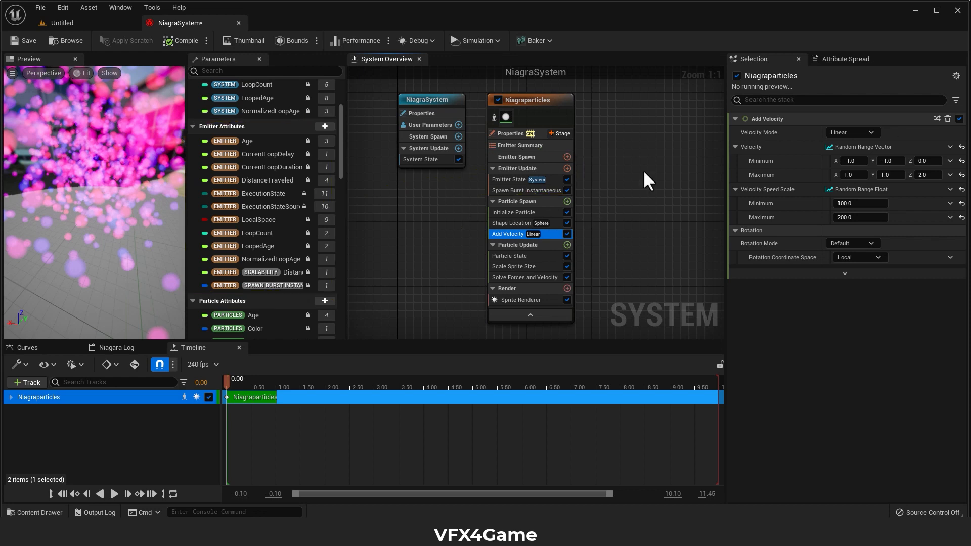
# Examine the Particle Attributes parameters that belong to the emitter's Particle Spawn and Particle Update stages
pyautogui.moveTo(602, 212); pyautogui.dragTo(586, 190, button='right')
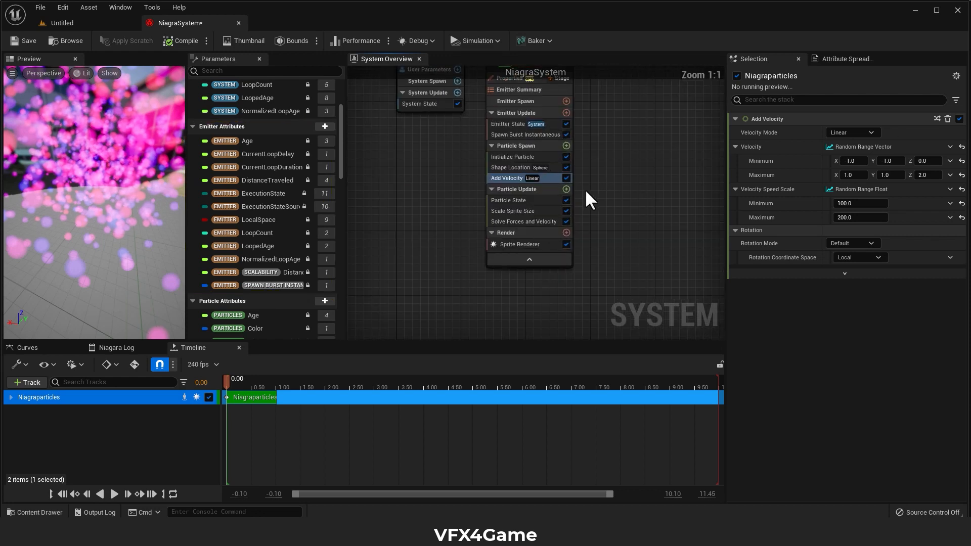
pyautogui.scroll(-5, 310, 189)
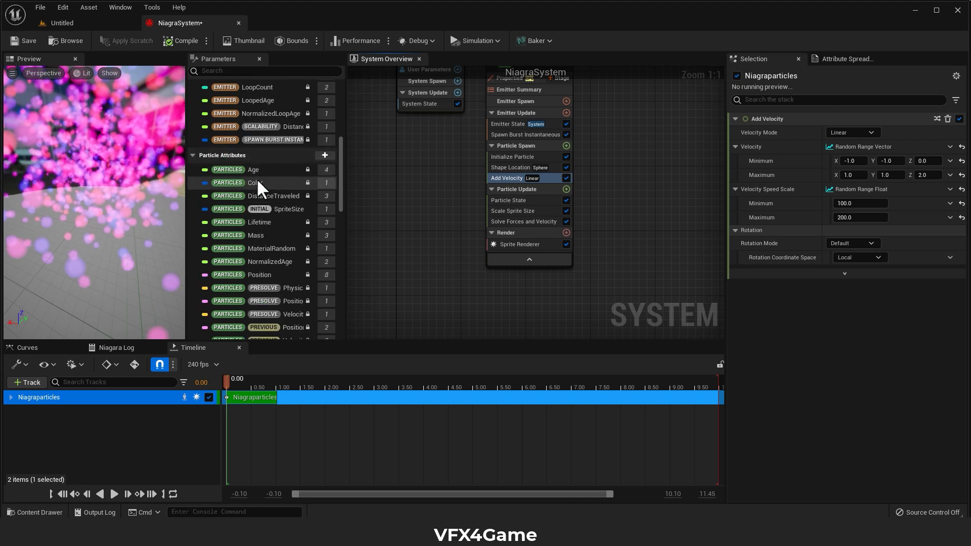
pyautogui.scroll(-2, 258, 180)
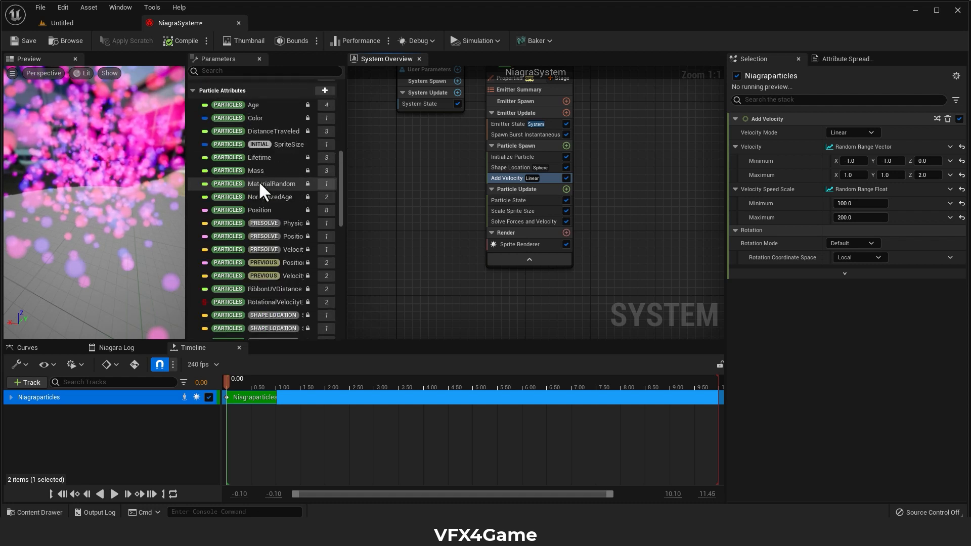
pyautogui.scroll(2, 215, 146)
pyautogui.scroll(-5, 276, 191)
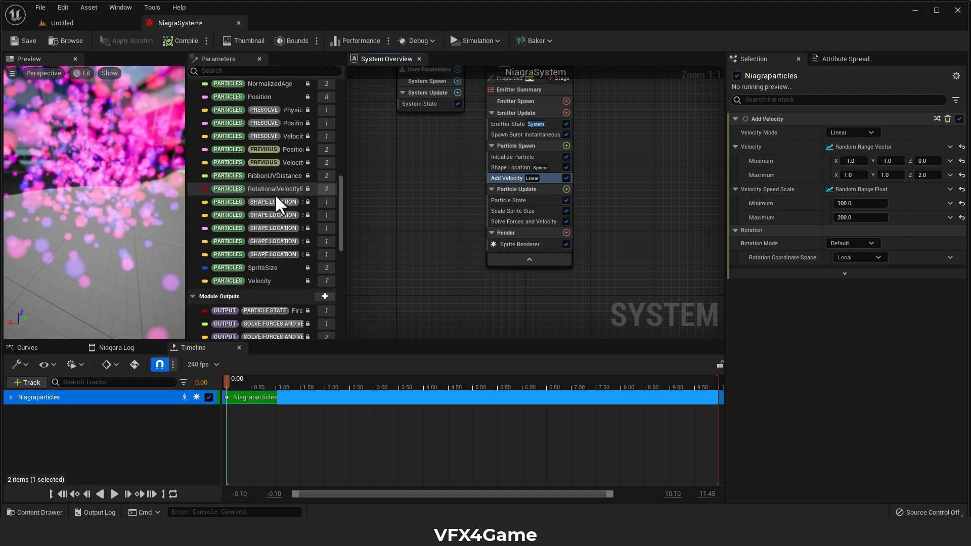
pyautogui.scroll(4, 275, 193)
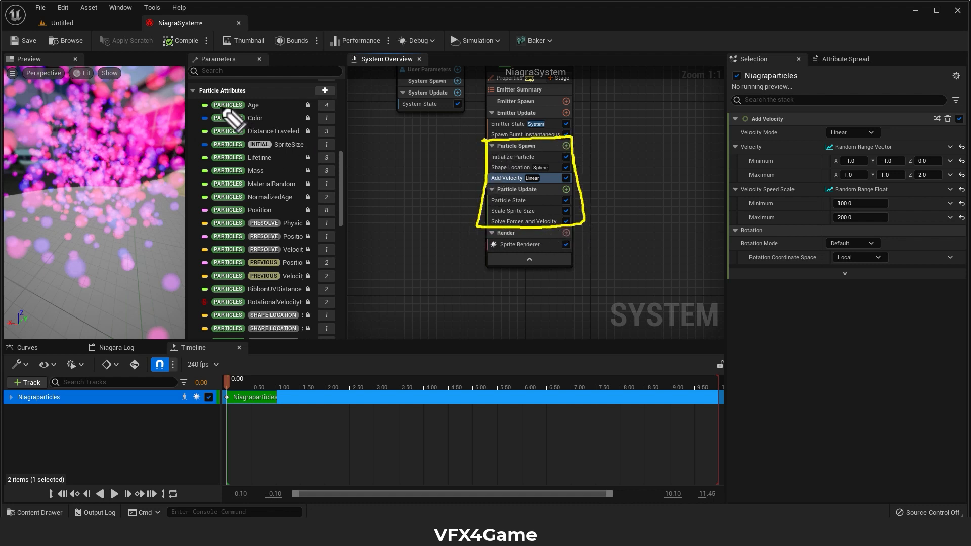
pyautogui.moveTo(198, 91)
pyautogui.mouseDown()
pyautogui.moveTo(338, 85)
pyautogui.moveTo(354, 272)
pyautogui.mouseUp()
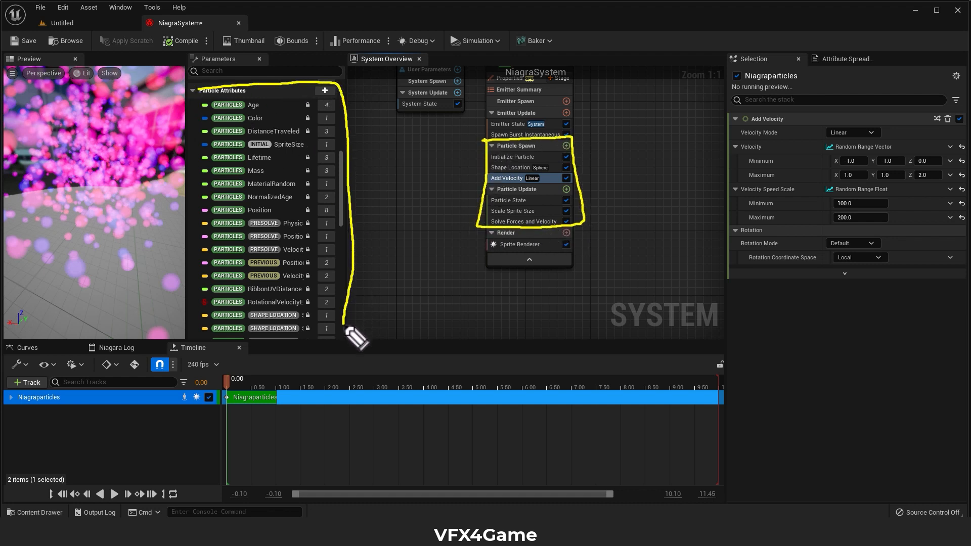
pyautogui.moveTo(488, 172); pyautogui.dragTo(384, 230)
pyautogui.moveTo(370, 221); pyautogui.dragTo(380, 238)
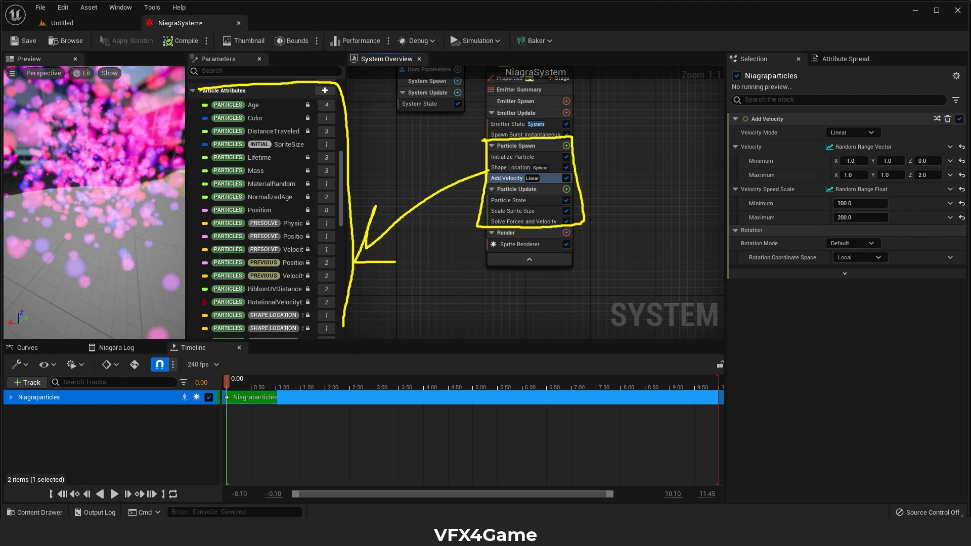
pyautogui.press('Escape')
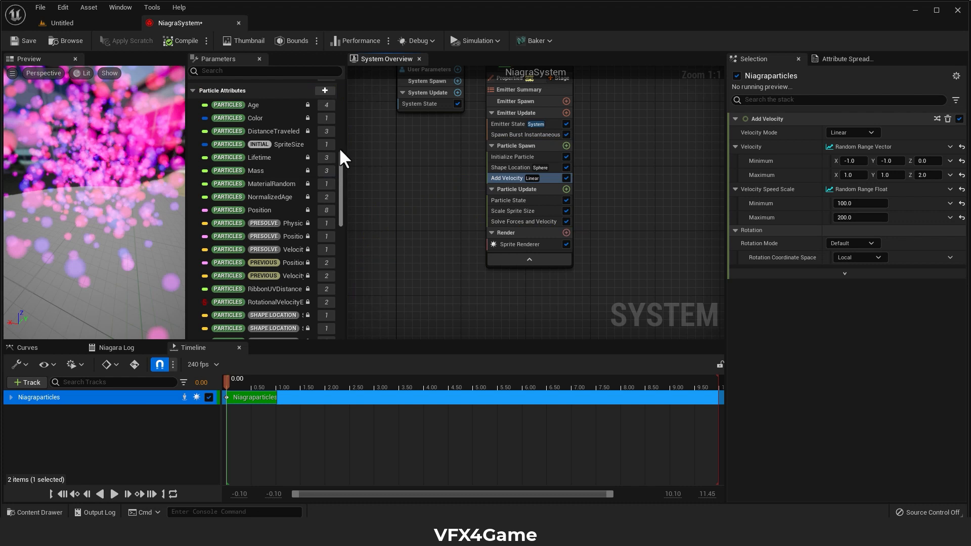
# Check the User Exposed parameters and the Override Parameters of the NiagraSystem actor placed in the level
pyautogui.moveTo(340, 157); pyautogui.dragTo(335, 93)
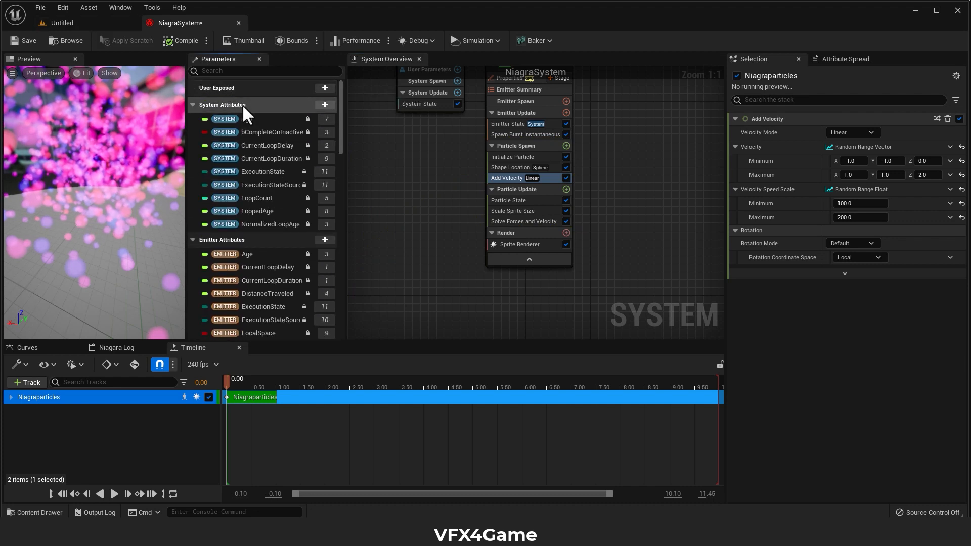
pyautogui.click(83, 23)
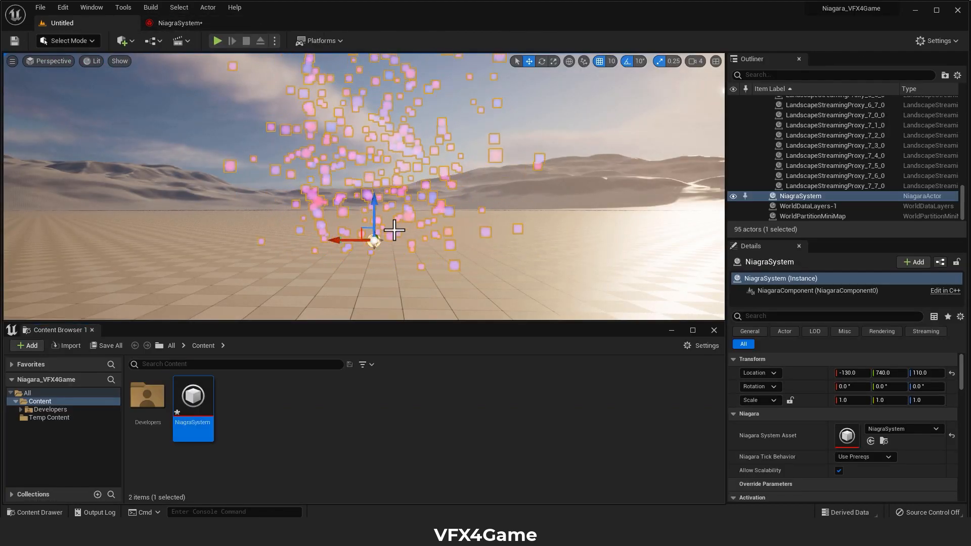
pyautogui.scroll(-3, 804, 363)
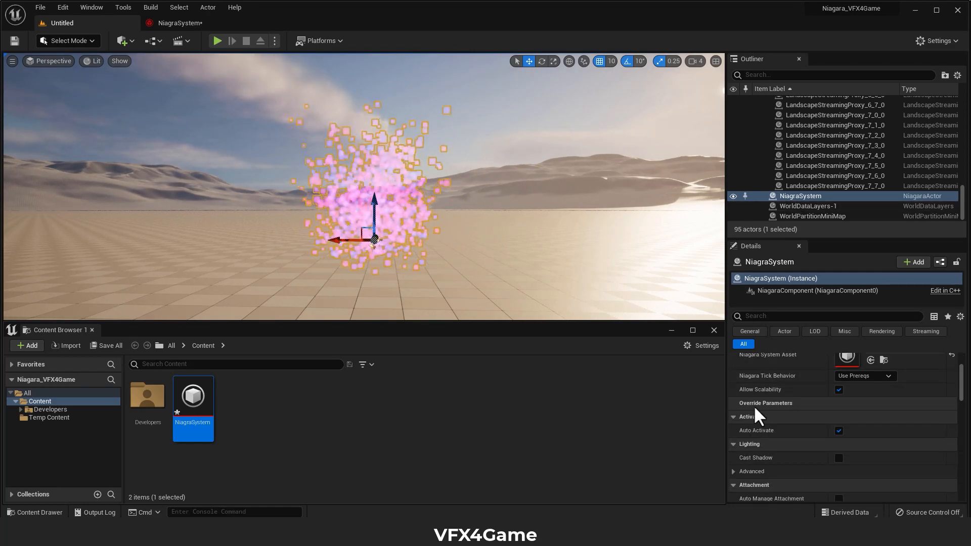
# In Add Velocity, make the Velocity Speed Scale Maximum read from a new User parameter and widen the parameter list to show its name
pyautogui.click(179, 23)
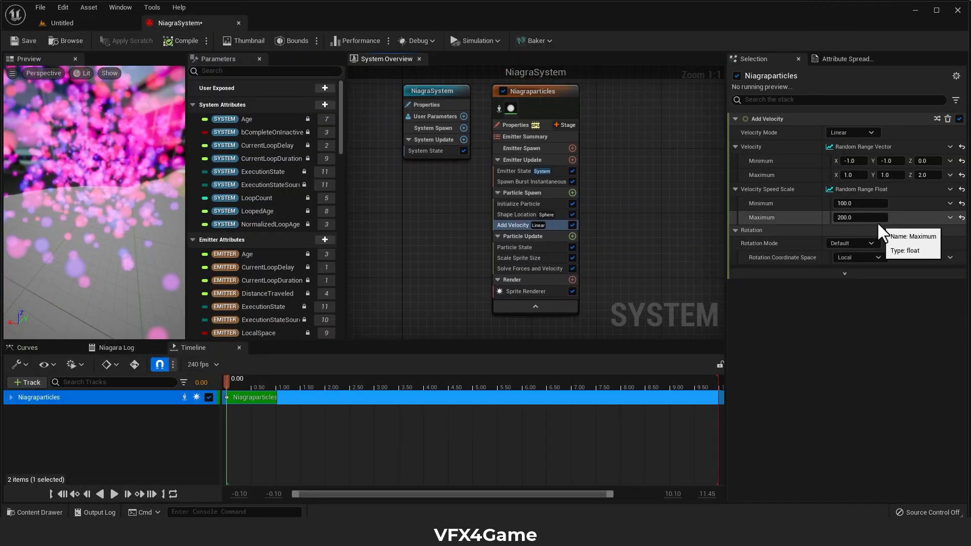
pyautogui.click(949, 218)
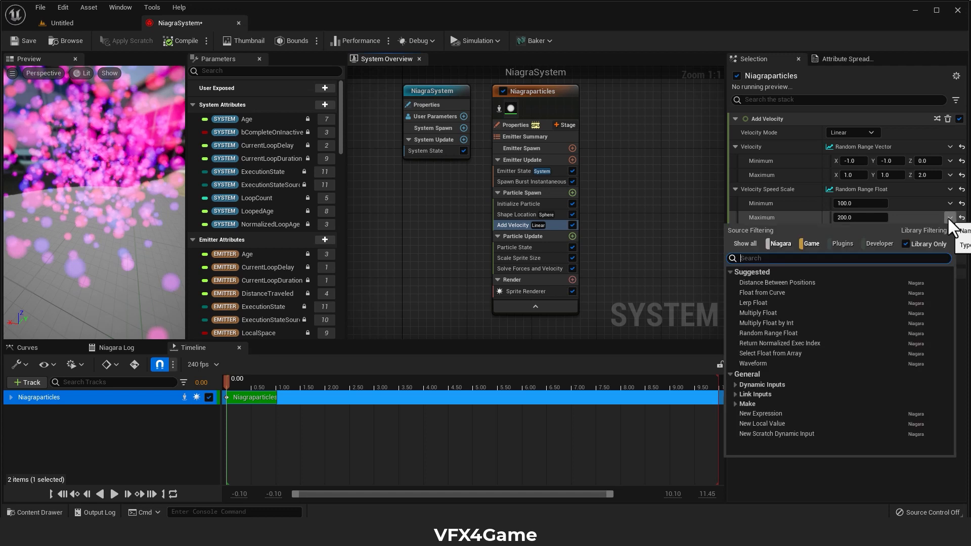
pyautogui.click(736, 404)
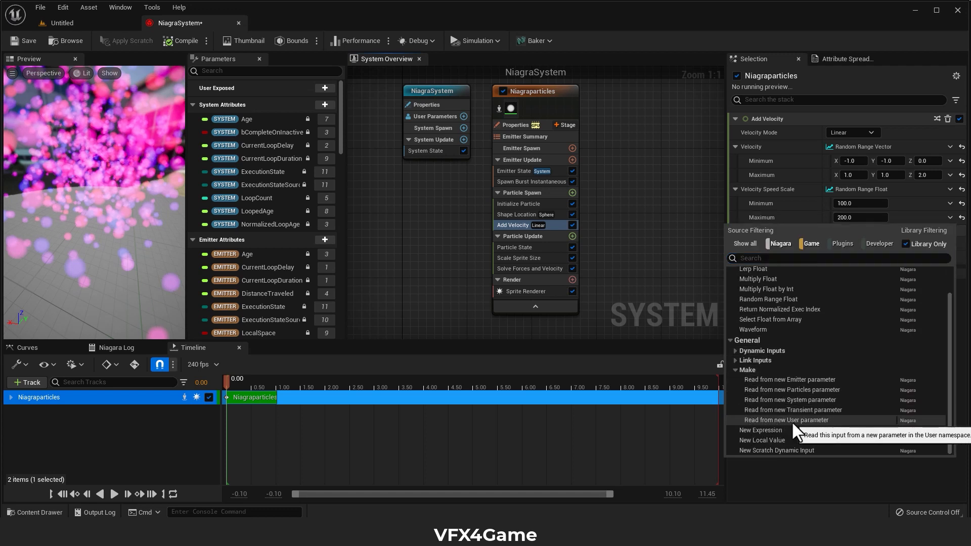
pyautogui.click(821, 421)
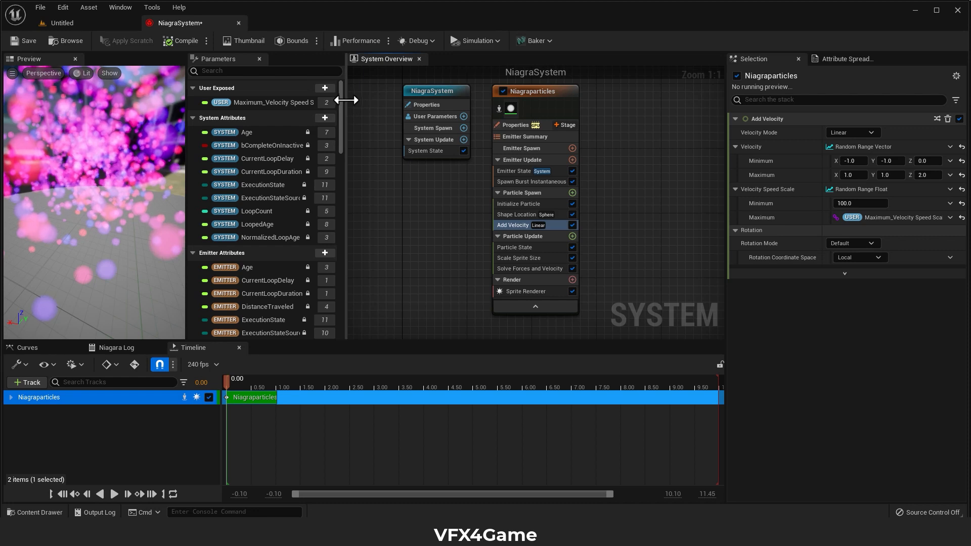
pyautogui.moveTo(346, 99); pyautogui.dragTo(397, 101)
pyautogui.click(304, 101)
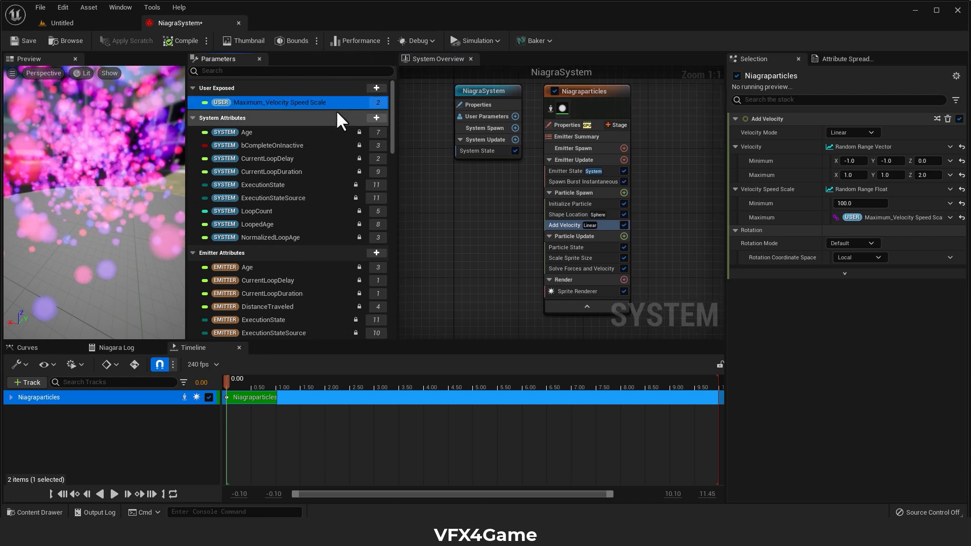
# Set the Maximum_Velocity Speed Scale override of the level's NiagraSystem actor to 500
pyautogui.click(123, 25)
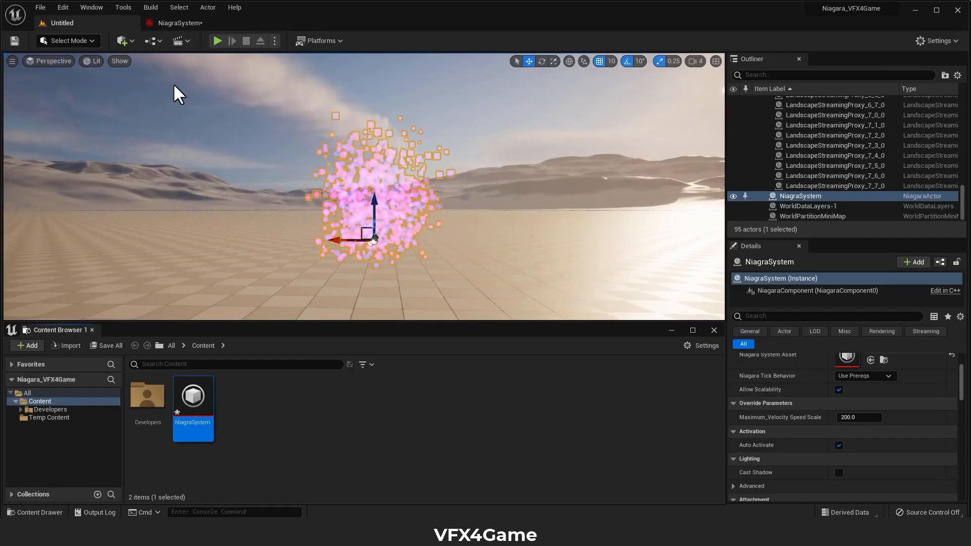
pyautogui.click(853, 418)
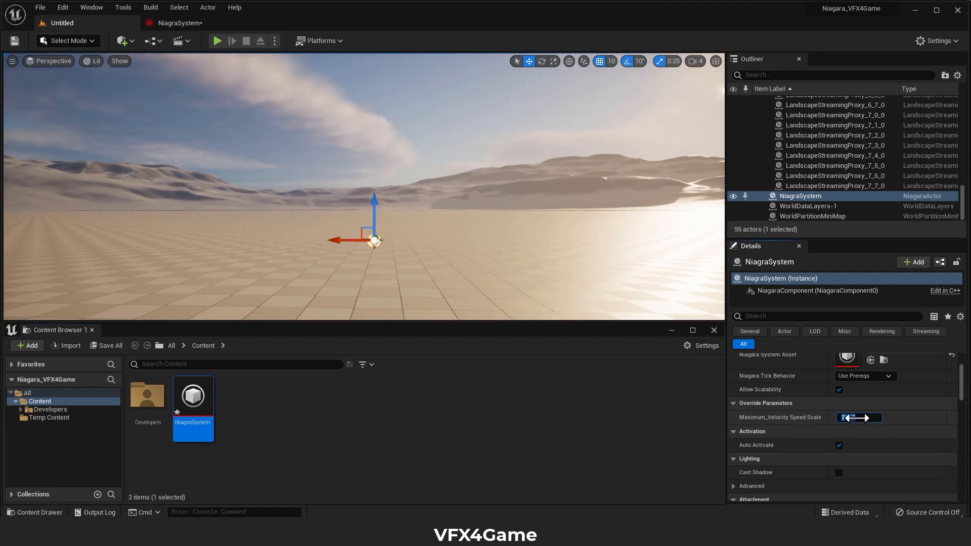
pyautogui.write('50')
pyautogui.press('Return')
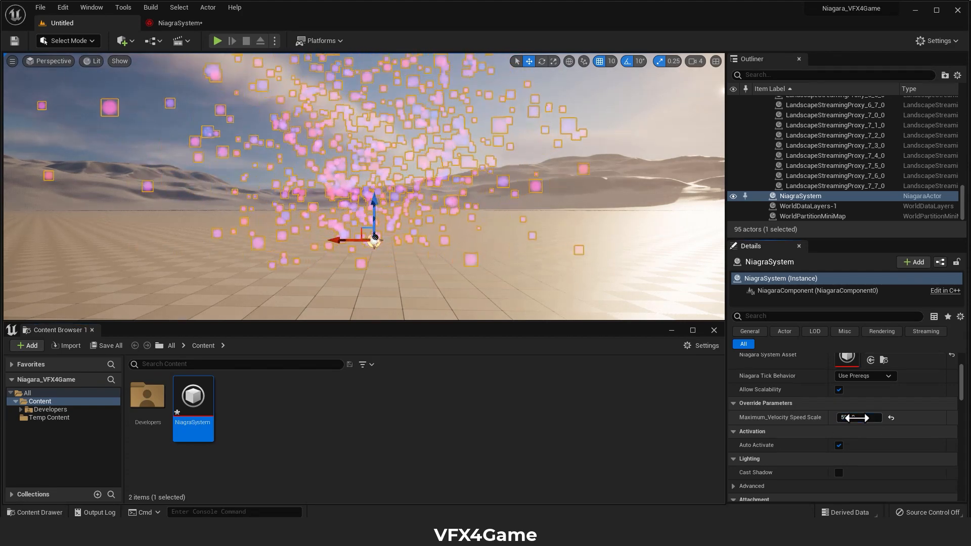
# Set the Niagara system's Maximum_Velocity Speed Scale user parameter to 100
pyautogui.click(188, 21)
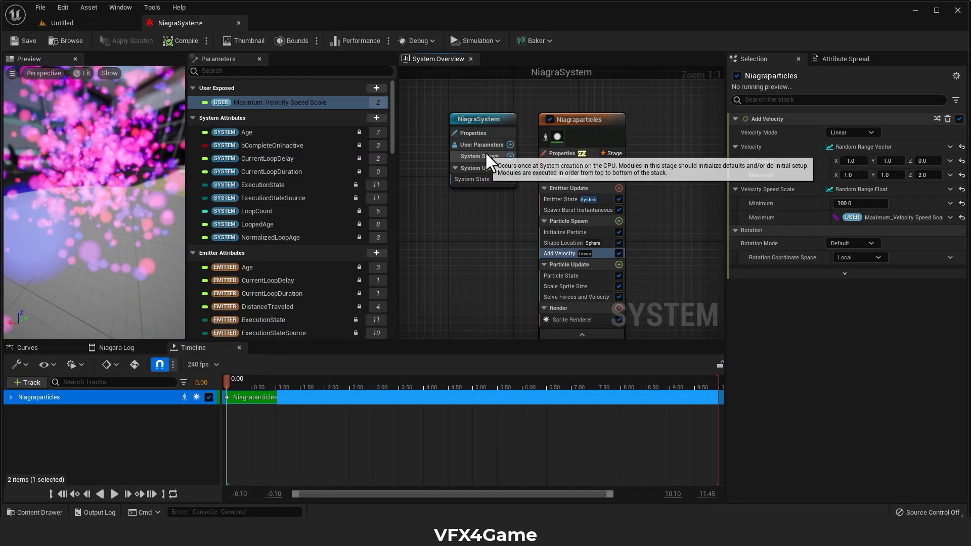
pyautogui.moveTo(527, 155); pyautogui.dragTo(526, 153)
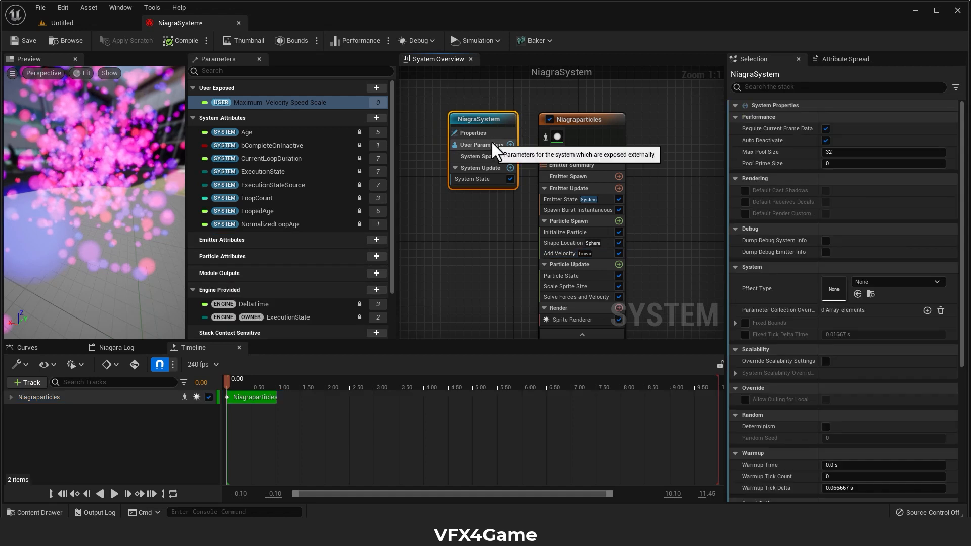
pyautogui.click(489, 143)
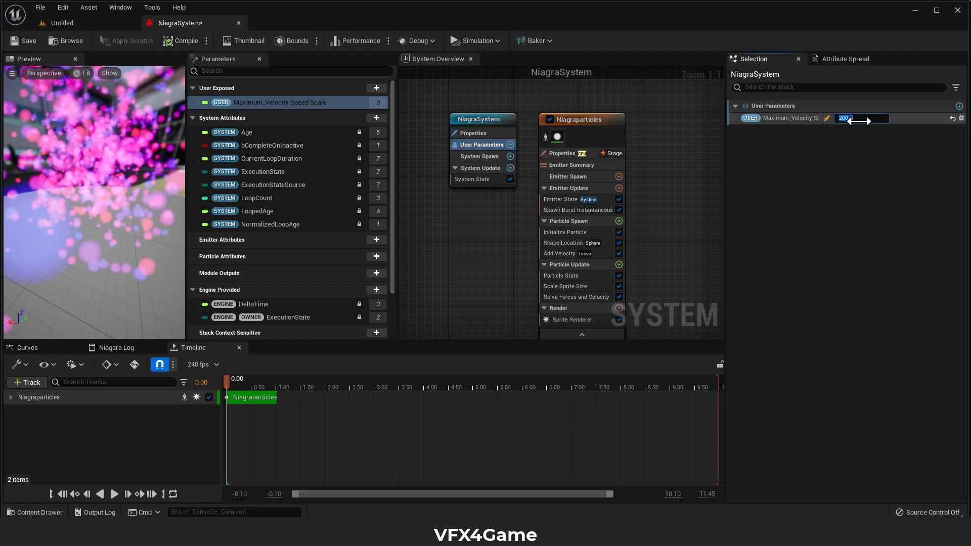
pyautogui.press('Return')
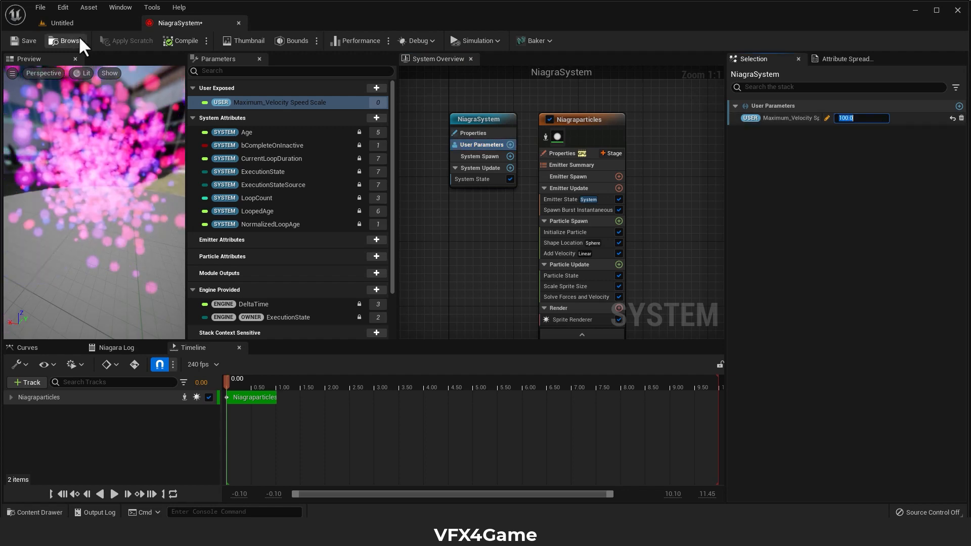
# Reset the Maximum_Velocity Speed Scale override on the level's NiagraSystem actor to its default
pyautogui.click(101, 22)
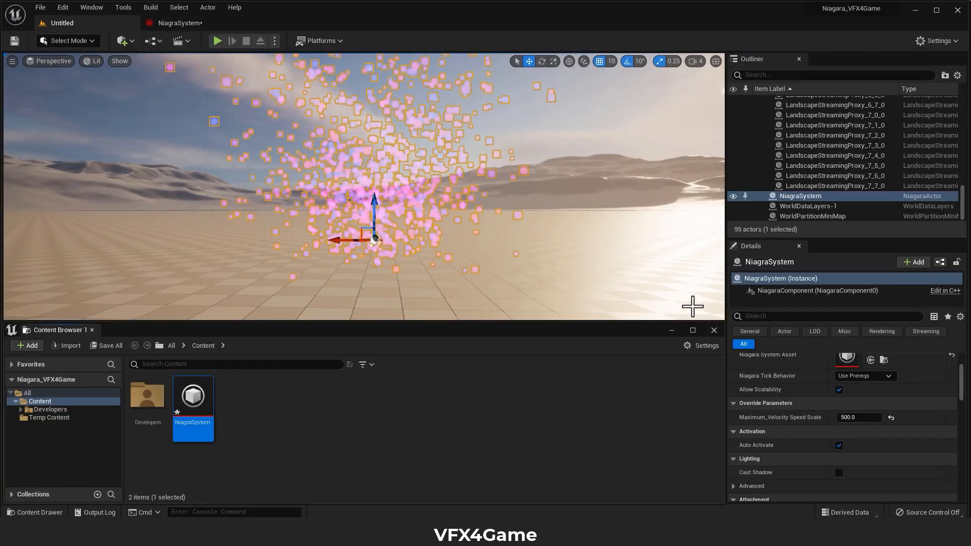
pyautogui.click(890, 417)
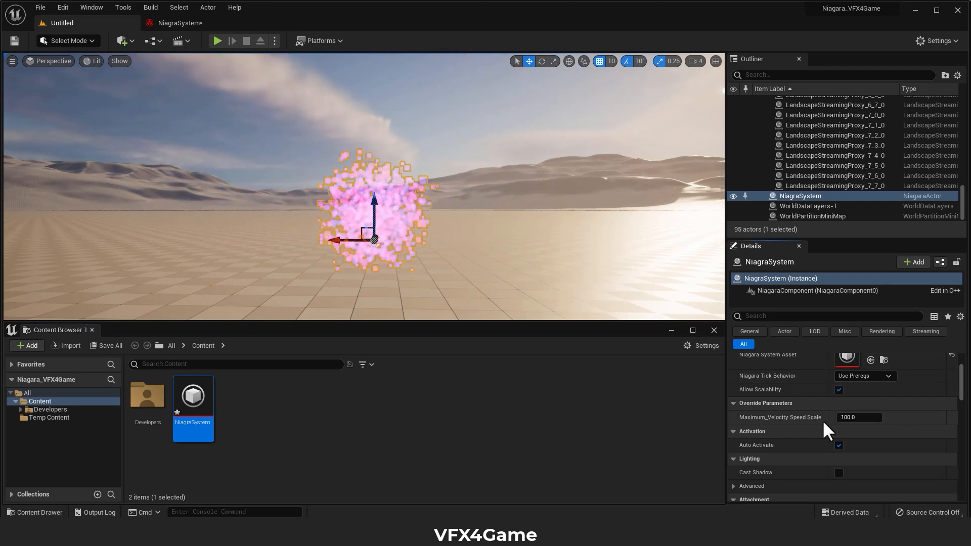
pyautogui.click(411, 243)
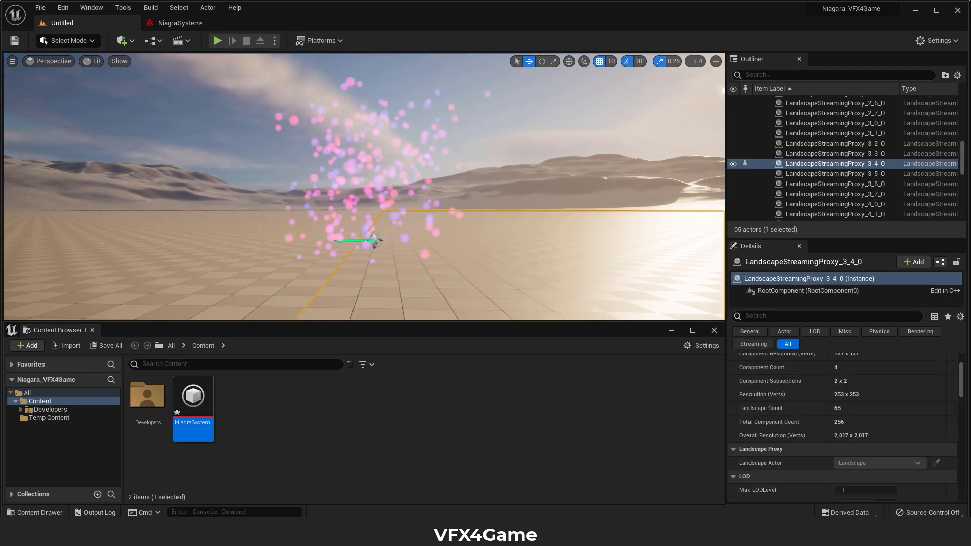
# In the emitter's Initialize Particle module, make Lifetime Max read from a new User parameter
pyautogui.click(192, 23)
pyautogui.moveTo(496, 238); pyautogui.dragTo(501, 183, button='right')
pyautogui.click(539, 163)
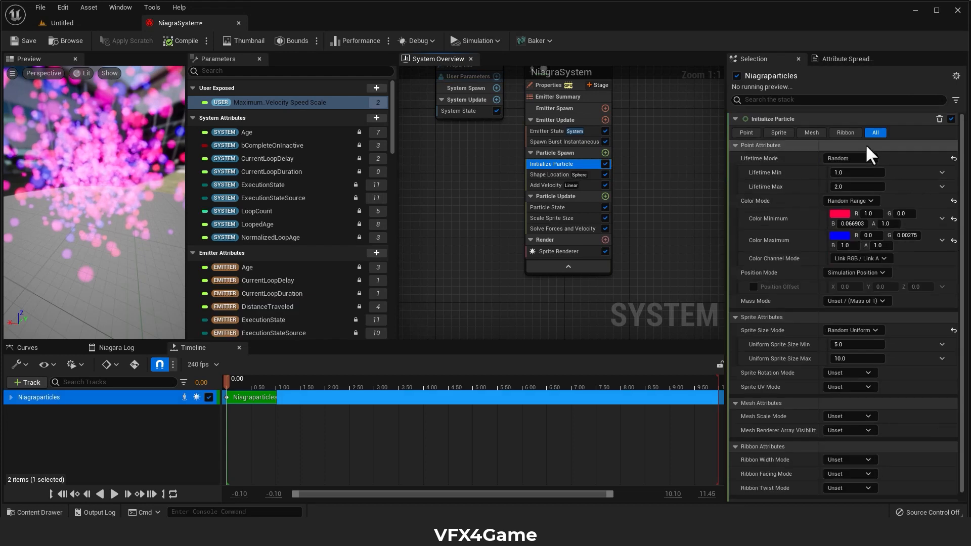
pyautogui.click(942, 187)
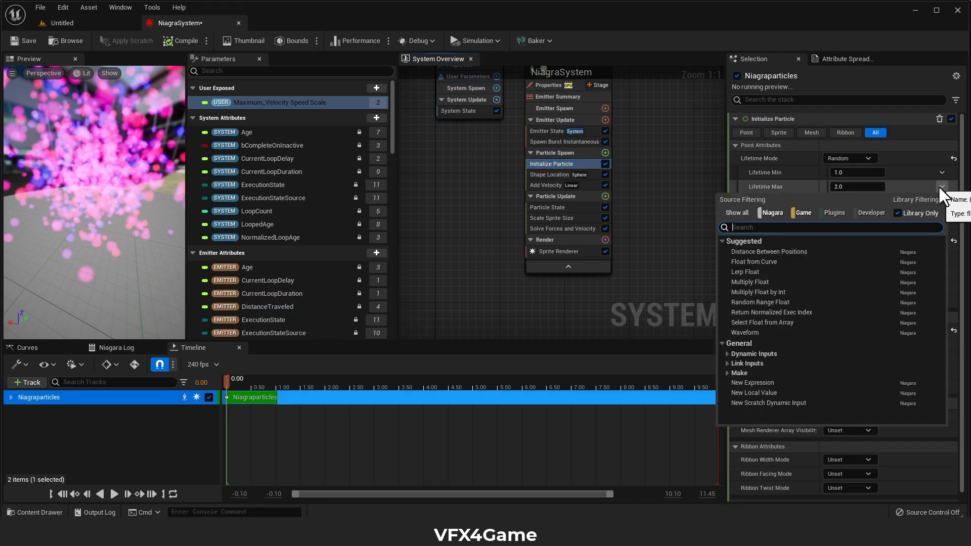
pyautogui.click(724, 372)
pyautogui.scroll(-2, 809, 370)
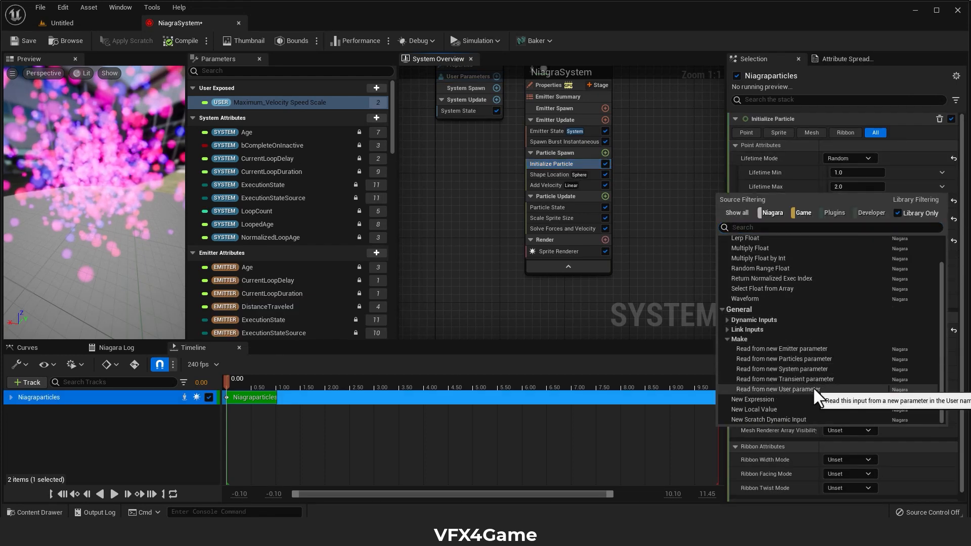
pyautogui.click(813, 388)
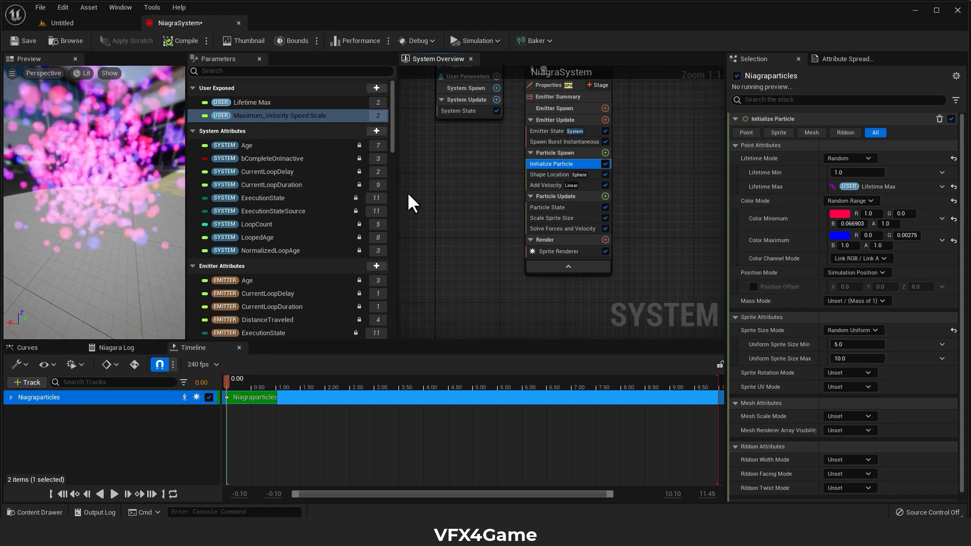
# Add a float User parameter named Size to the Niagara system
pyautogui.click(376, 87)
pyautogui.click(377, 111)
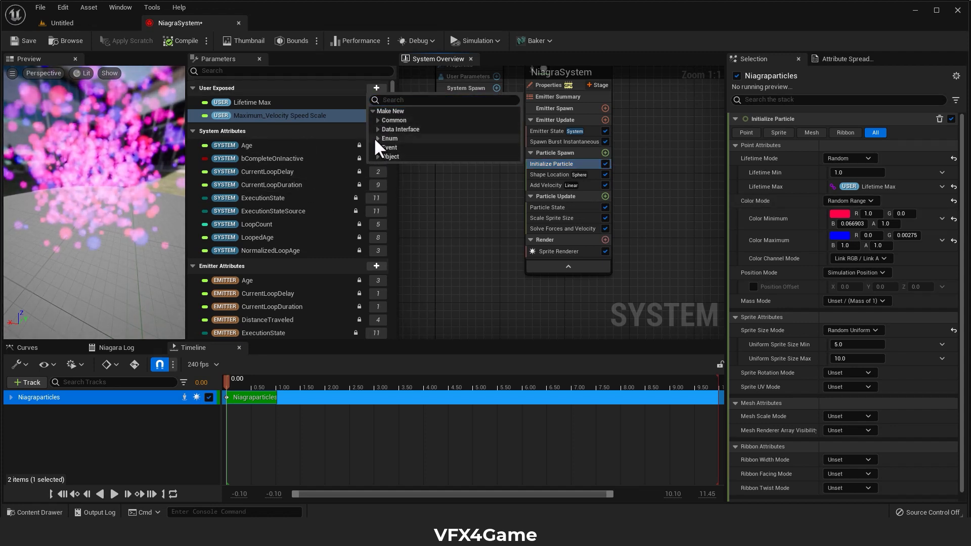
pyautogui.click(377, 119)
pyautogui.click(384, 138)
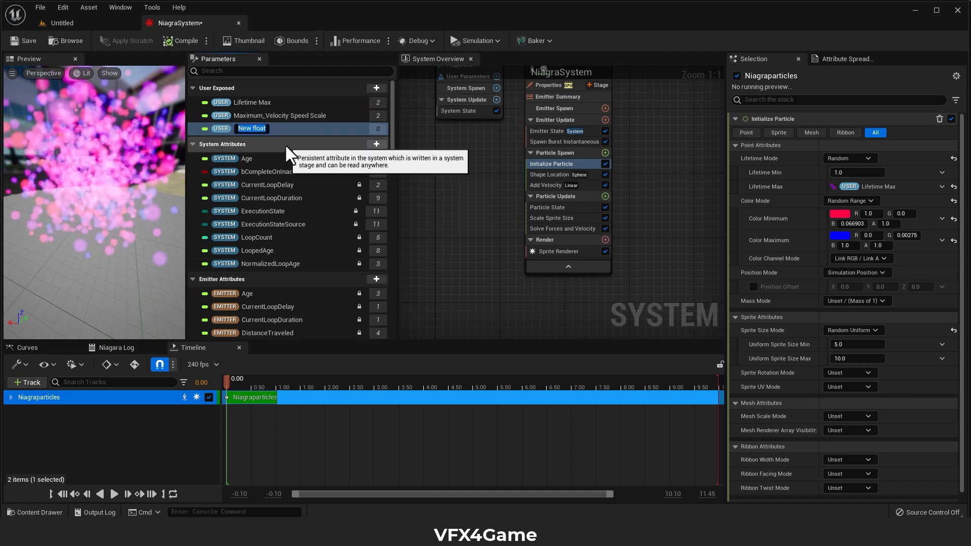
pyautogui.write('Size')
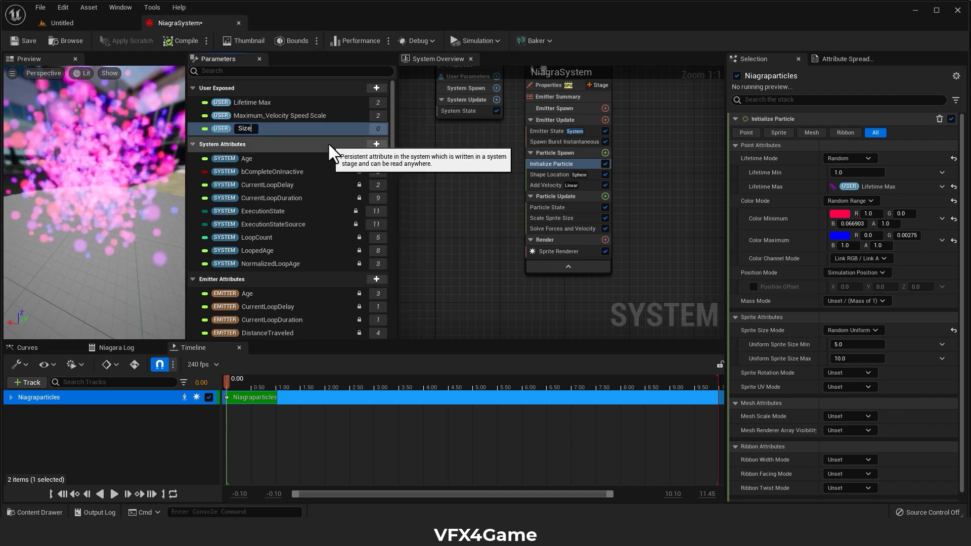
pyautogui.press('Return')
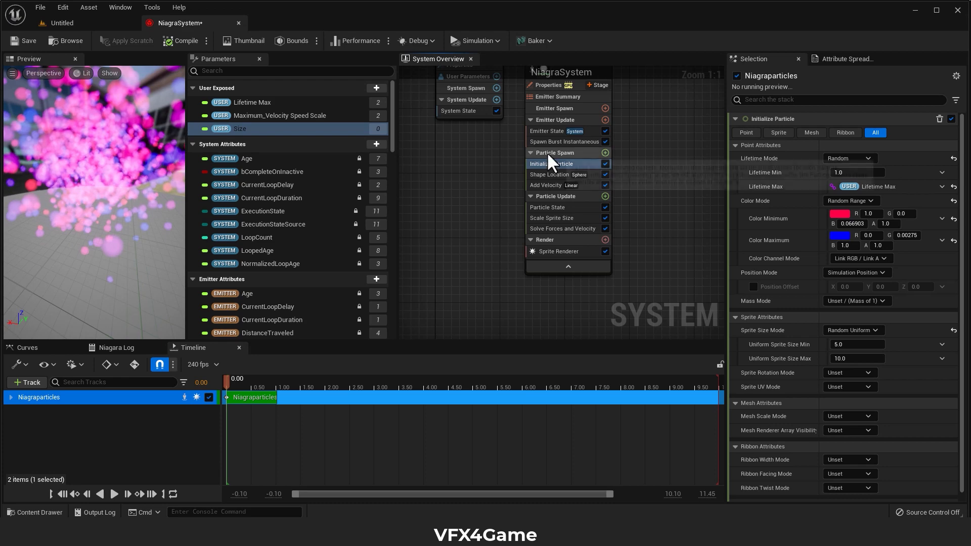
# Link Uniform Sprite Size Max in the Initialize Particle module to the Size user parameter and compile the system
pyautogui.scroll(-1, 793, 356)
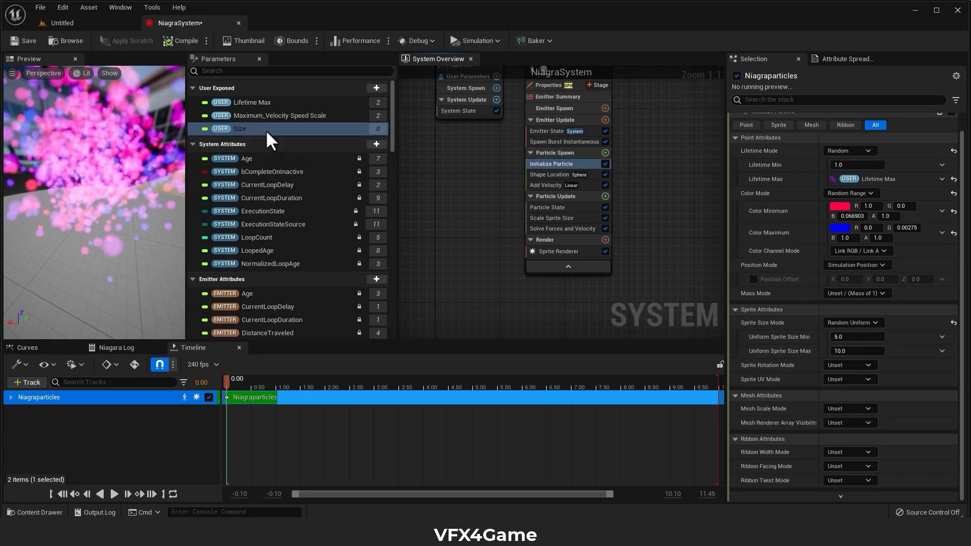
pyautogui.moveTo(266, 129); pyautogui.dragTo(724, 335)
pyautogui.moveTo(818, 348); pyautogui.dragTo(838, 348)
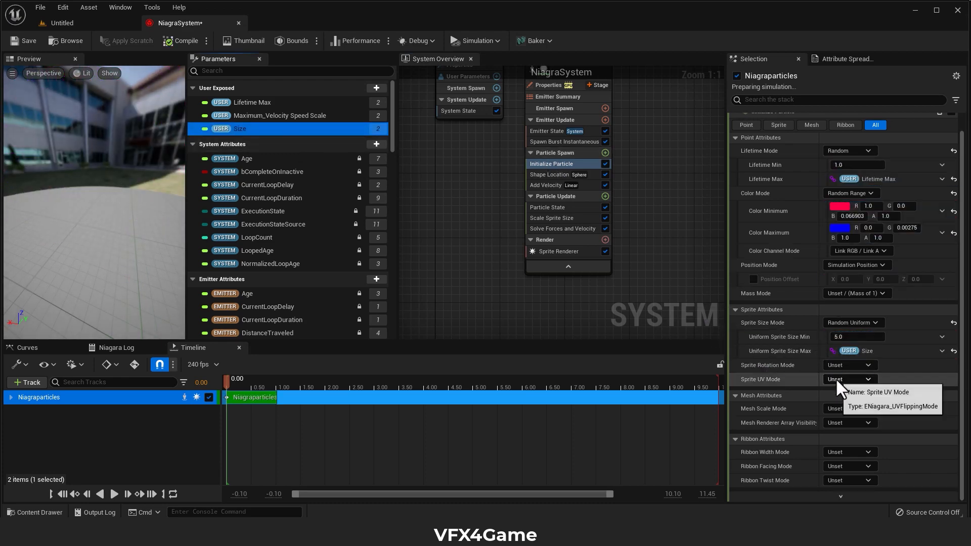
pyautogui.click(175, 40)
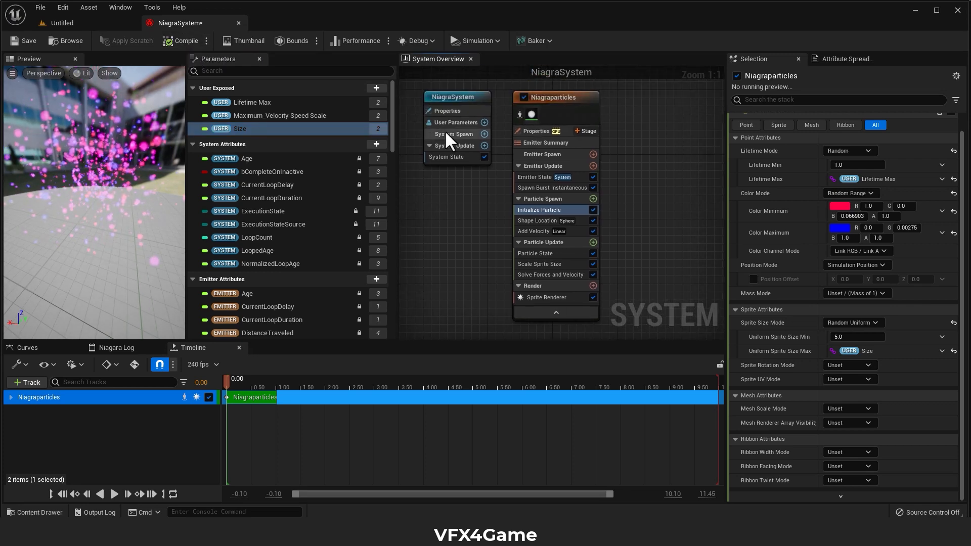
# Set the Niagara system's Size user parameter to 1
pyautogui.click(448, 111)
pyautogui.click(447, 123)
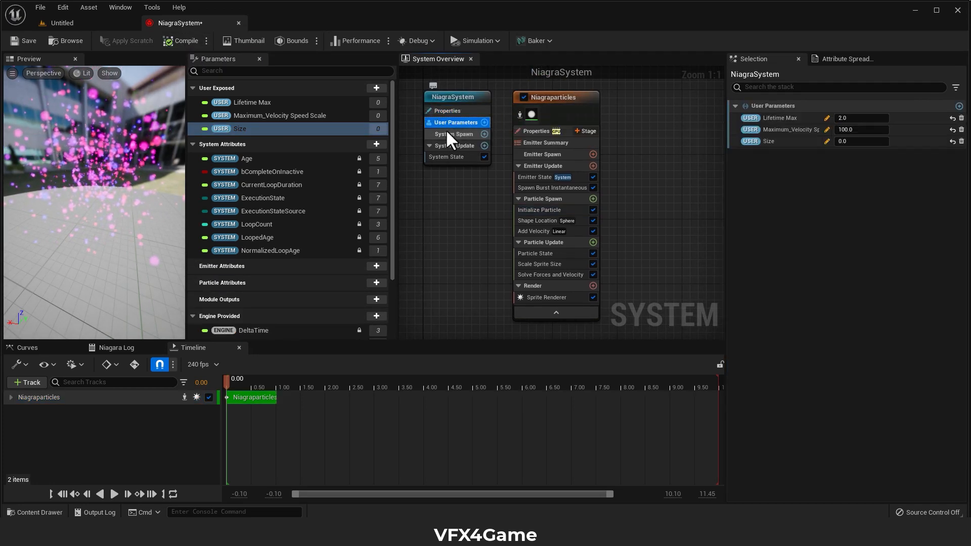
pyautogui.click(858, 145)
pyautogui.write('1')
pyautogui.press('Return')
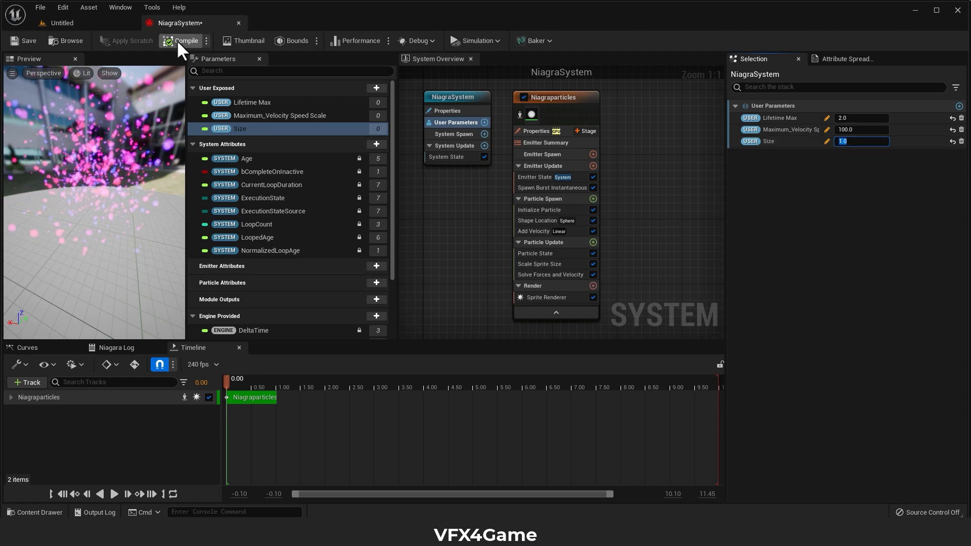
# In the level, set the Size override of the NiagraSystem actor to 50, then deselect and reselect the actor
pyautogui.click(86, 23)
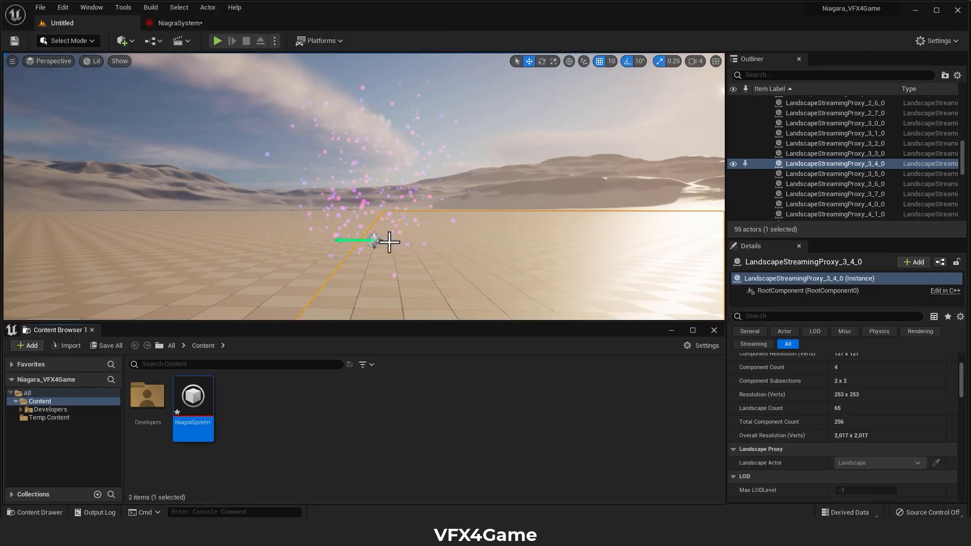
pyautogui.moveTo(389, 242); pyautogui.dragTo(389, 243)
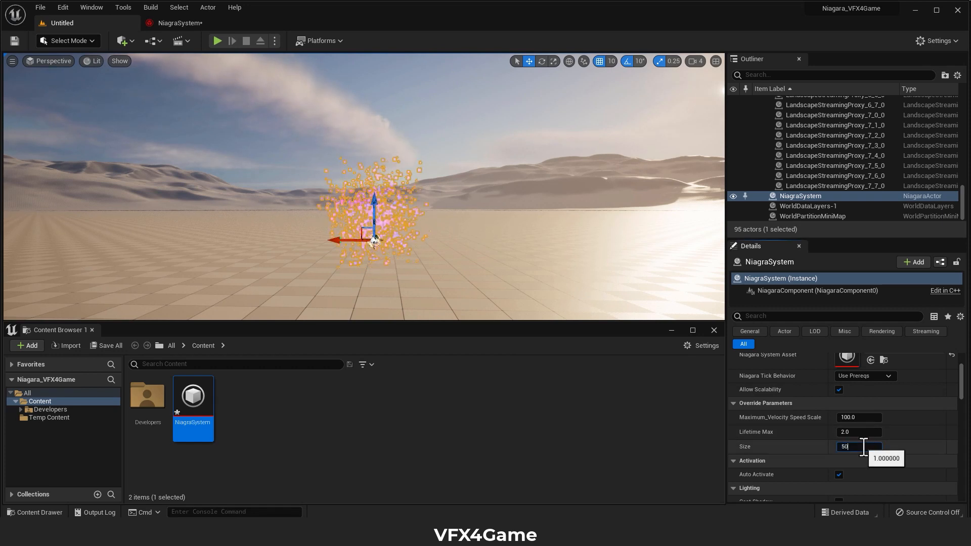
pyautogui.click(517, 229)
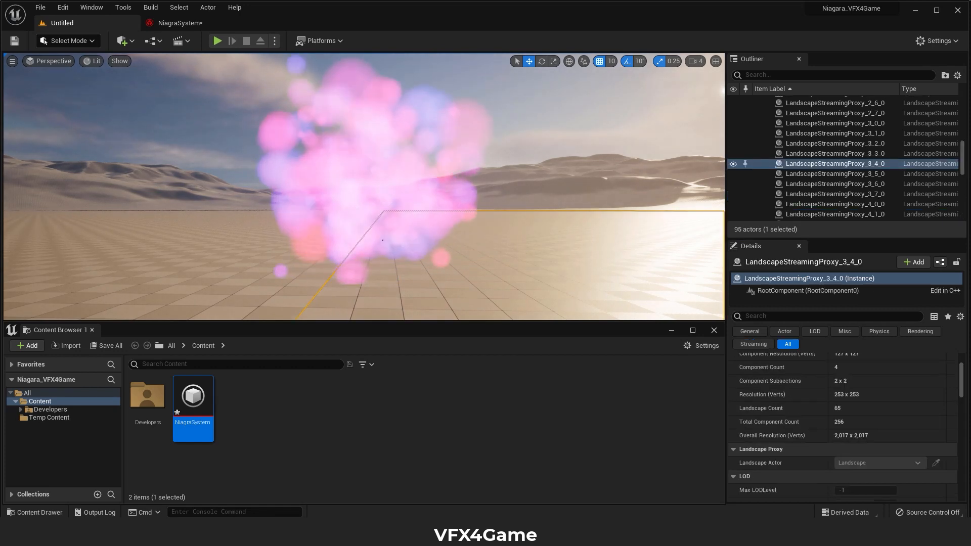
pyautogui.click(372, 241)
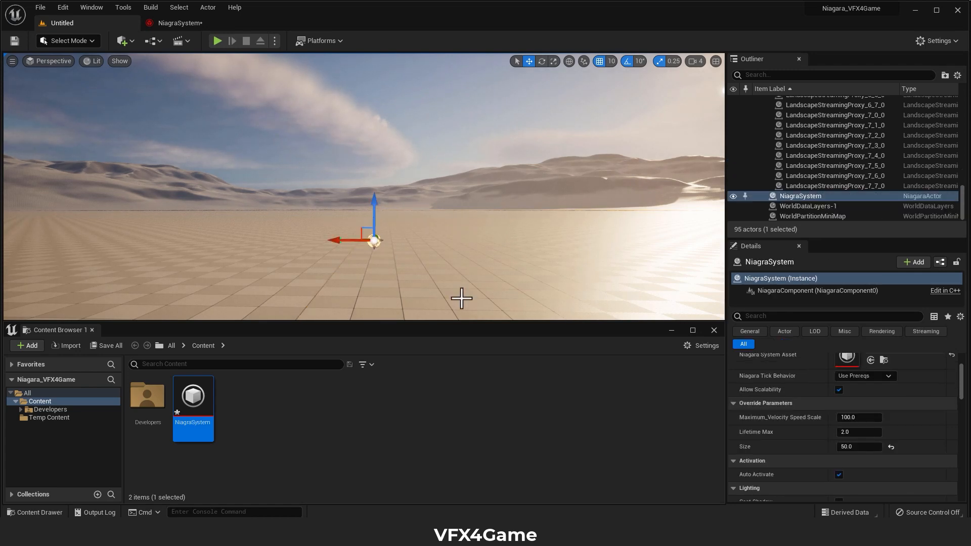
# Disable the Add Velocity module of the Niagraparticles emitter in the NiagraSystem asset
pyautogui.click(206, 24)
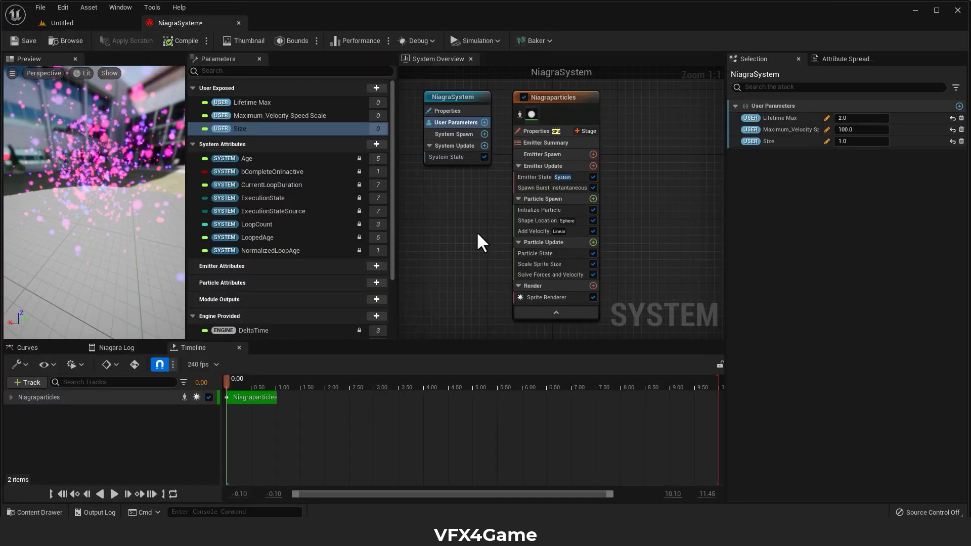
pyautogui.click(574, 217)
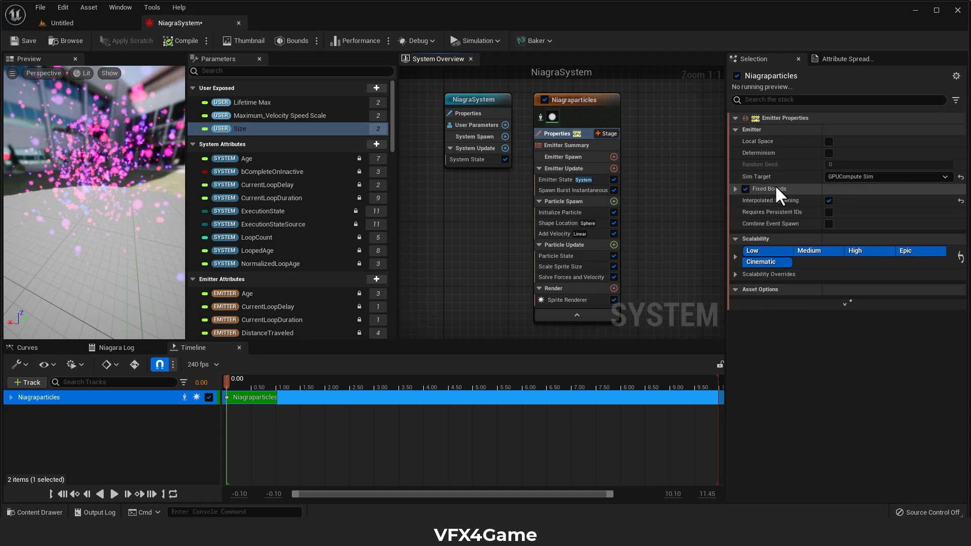
pyautogui.click(598, 235)
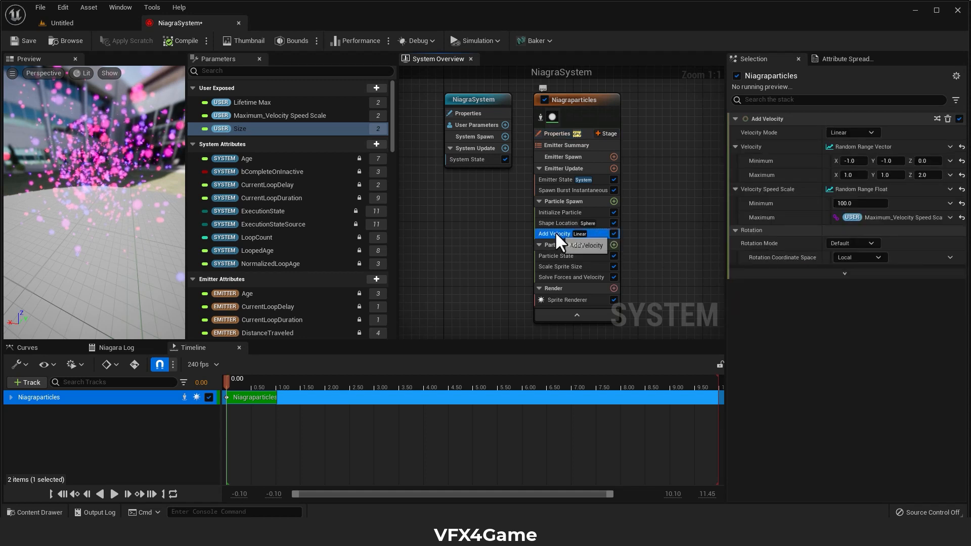
pyautogui.click(614, 233)
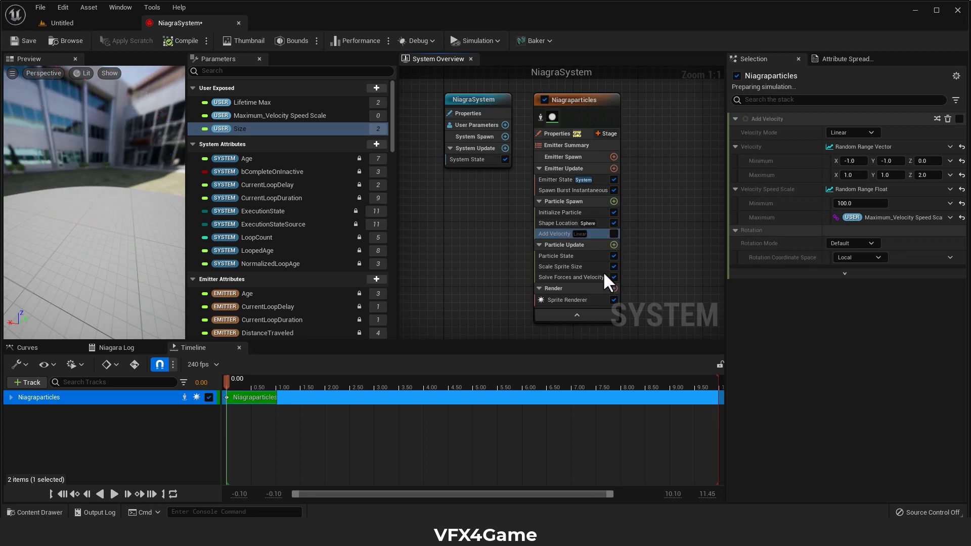
# In the emitter's Shape Location module, make Sphere Radius read from a new User parameter
pyautogui.click(572, 211)
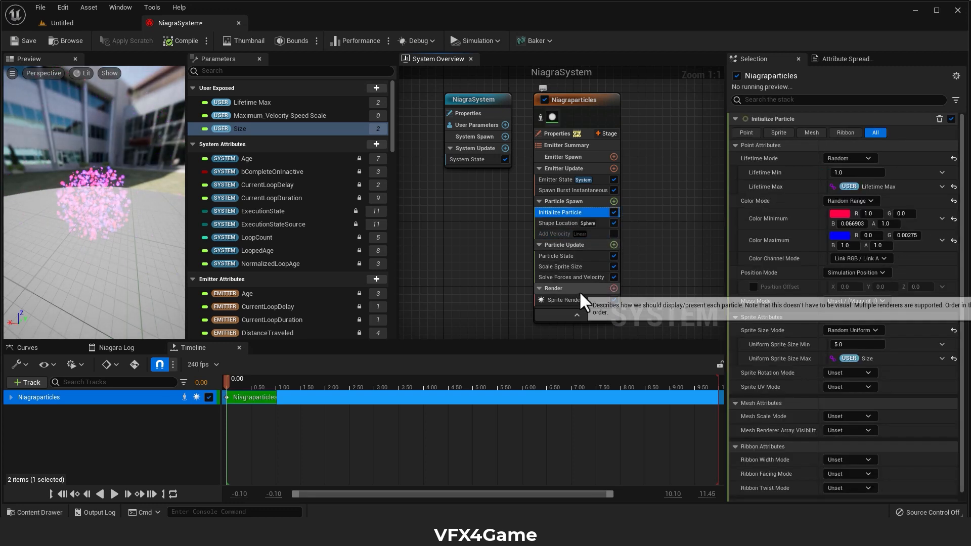
pyautogui.click(559, 224)
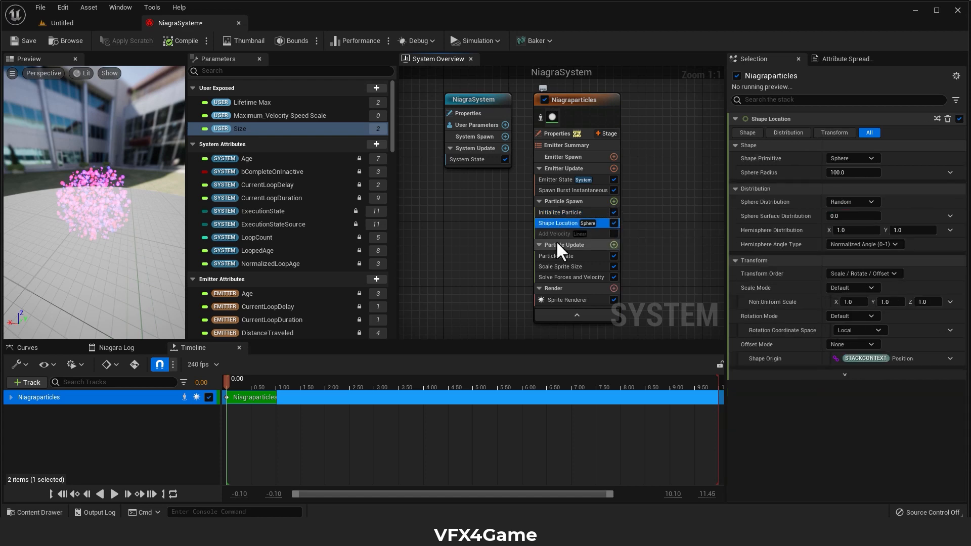
pyautogui.click(949, 173)
pyautogui.click(734, 358)
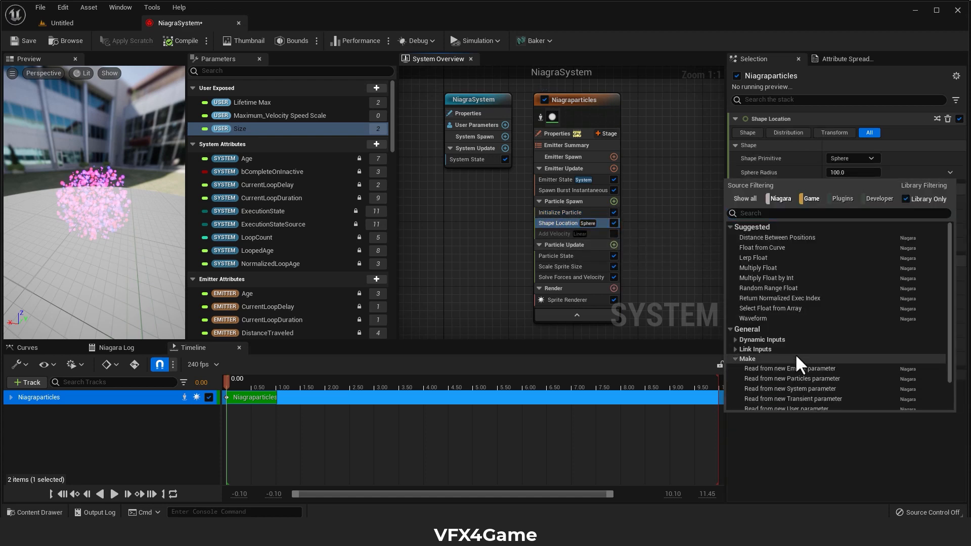
pyautogui.scroll(-2, 795, 353)
pyautogui.click(798, 374)
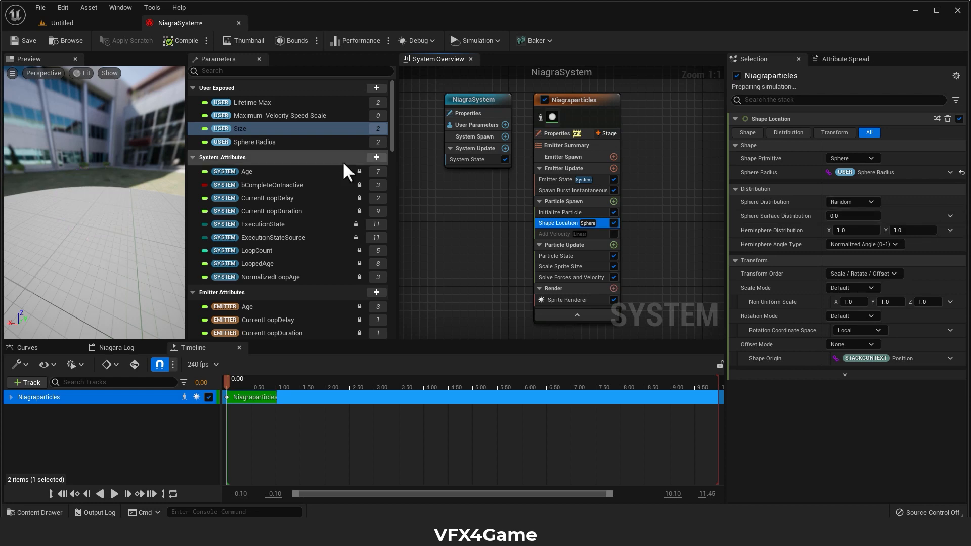
# Set the Sphere Radius override of the level's NiagraSystem actor to 500
pyautogui.click(108, 23)
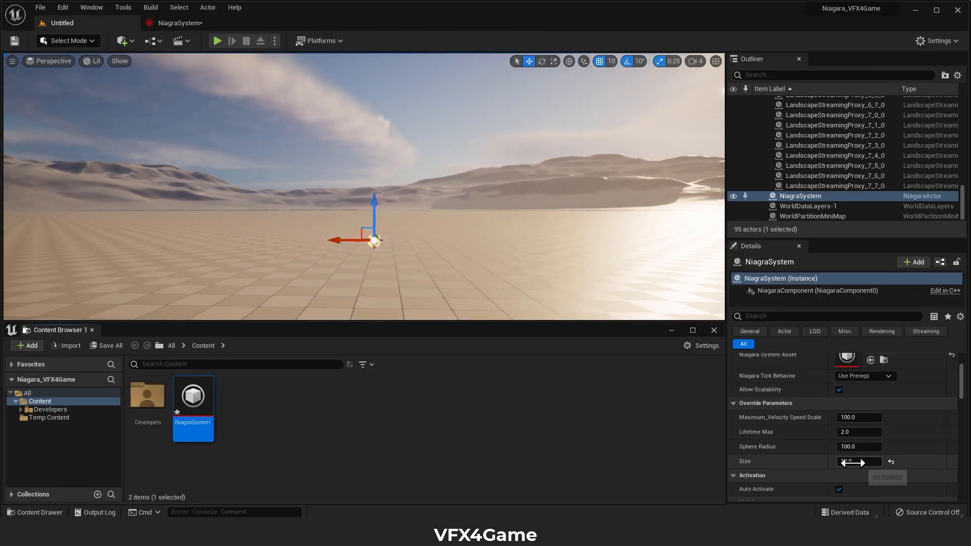
pyautogui.click(854, 446)
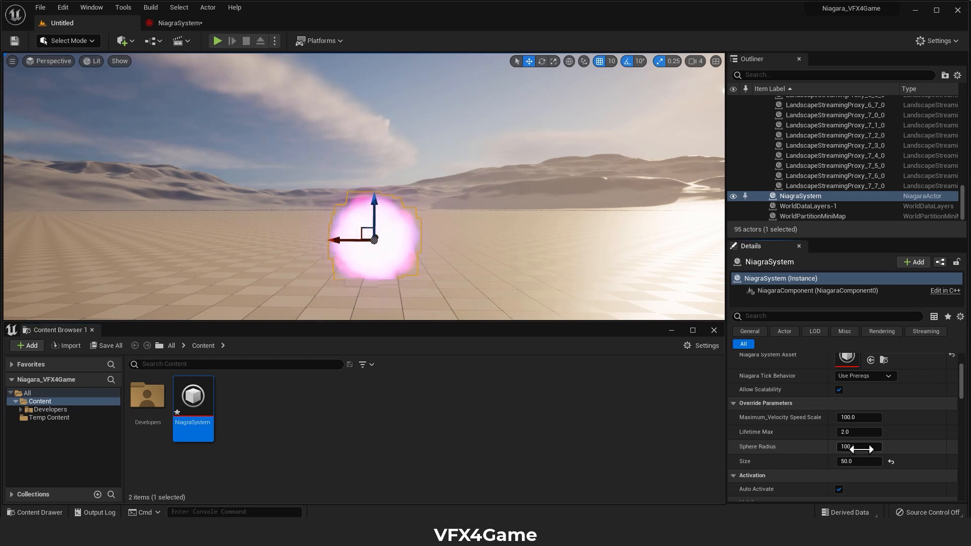
pyautogui.click(860, 449)
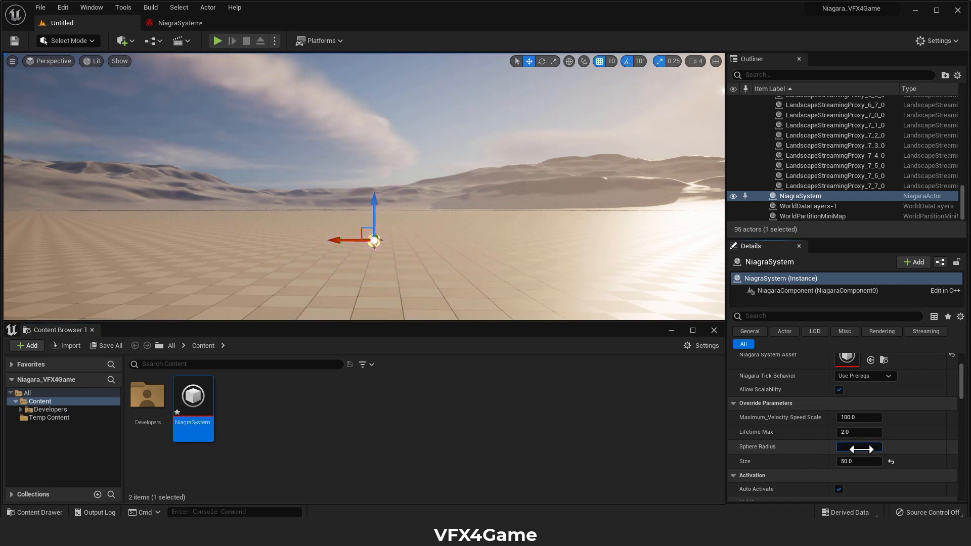
pyautogui.write('500')
pyautogui.press('Return')
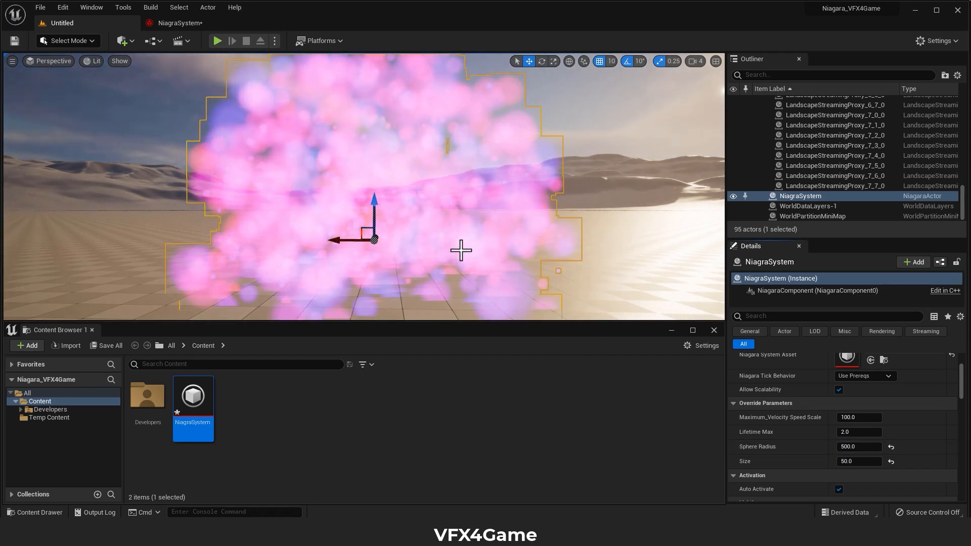
pyautogui.moveTo(461, 250)
pyautogui.mouseDown(button='right')
pyautogui.moveTo(429, 256)
pyautogui.moveTo(450, 253)
pyautogui.mouseUp(button='right')
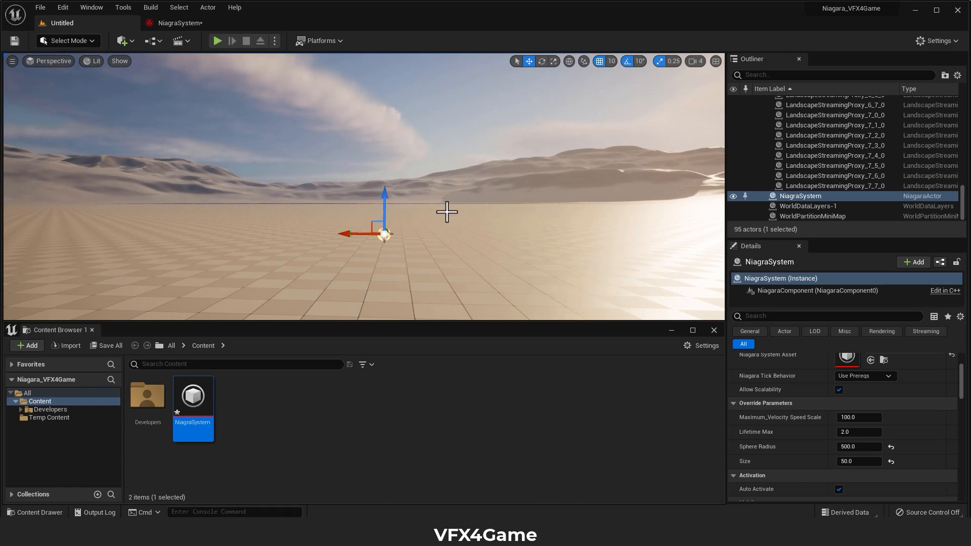
pyautogui.moveTo(373, 180); pyautogui.dragTo(268, 180, button='right')
# In the emitter's Initialize Particle module, reset Lifetime Max and switch Lifetime Mode to Direct Set with a Lifetime of 10
pyautogui.click(187, 23)
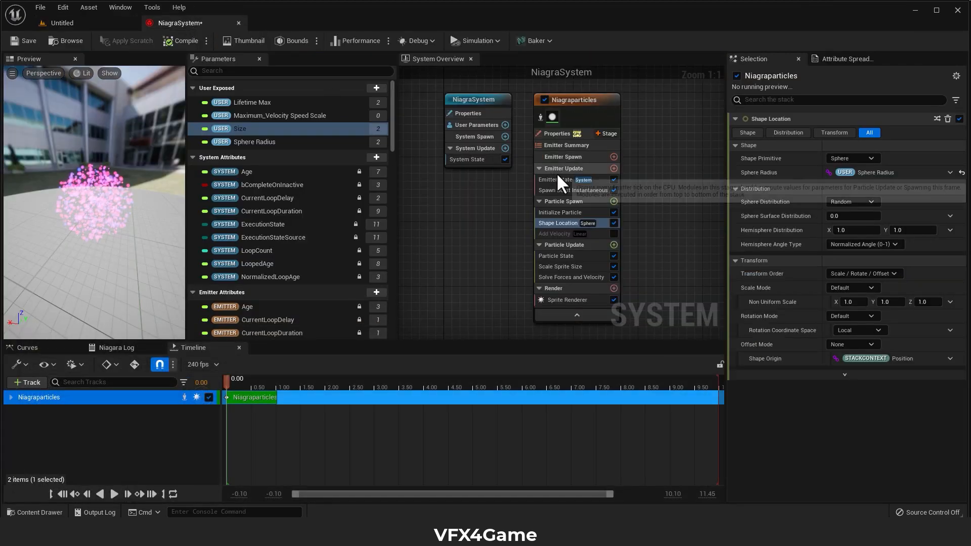
pyautogui.click(562, 212)
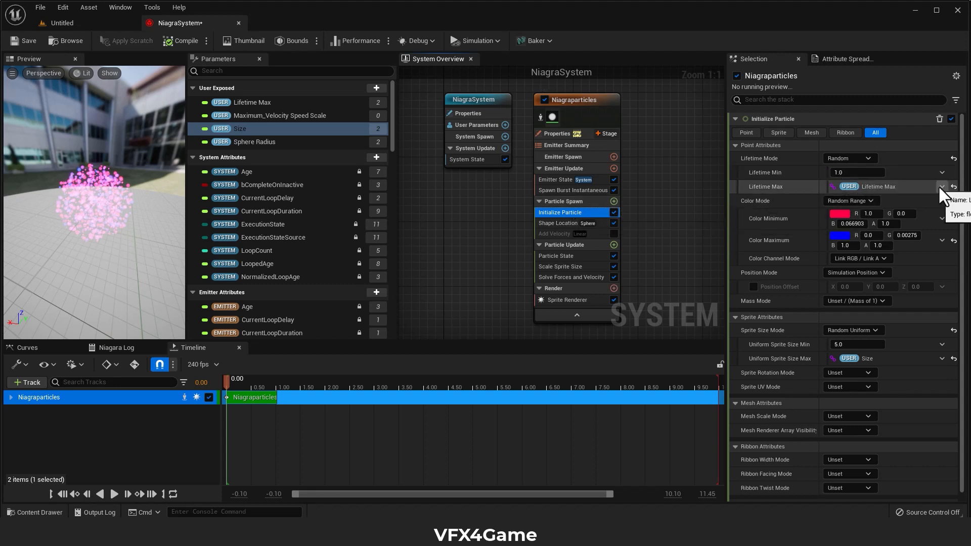
pyautogui.click(954, 186)
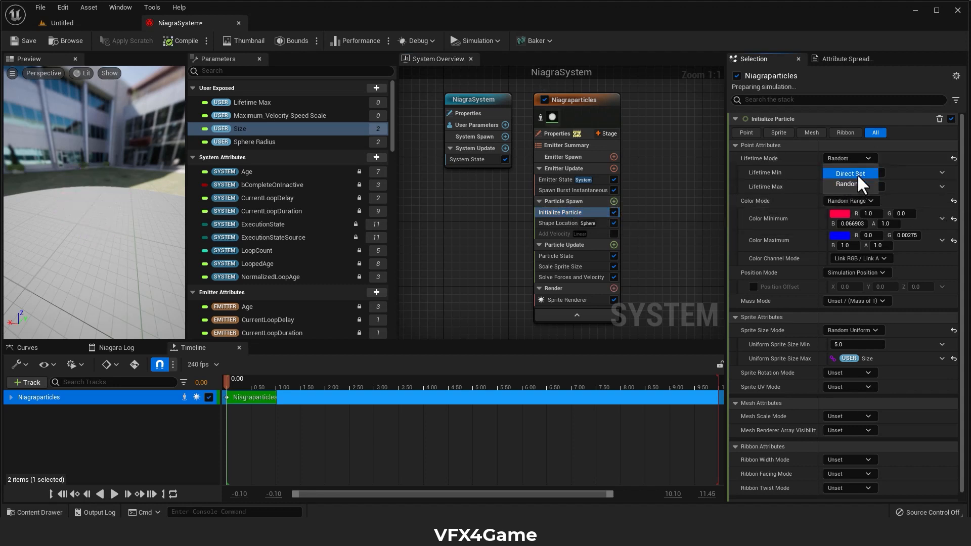
pyautogui.click(857, 173)
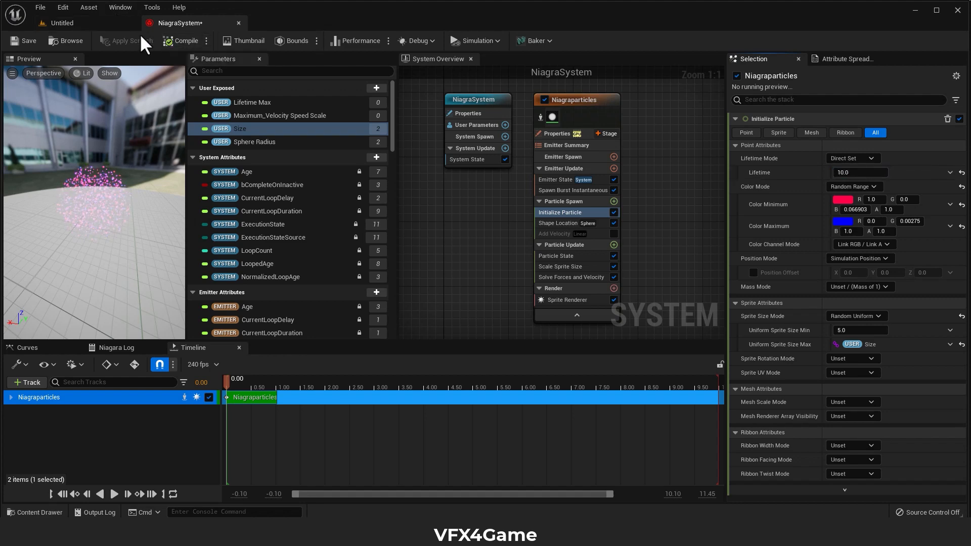
# Close the Content Browser in the level editor and set the NiagraSystem actor's Sphere Radius override to 1000
pyautogui.click(118, 22)
pyautogui.moveTo(444, 167); pyautogui.dragTo(444, 71, button='right')
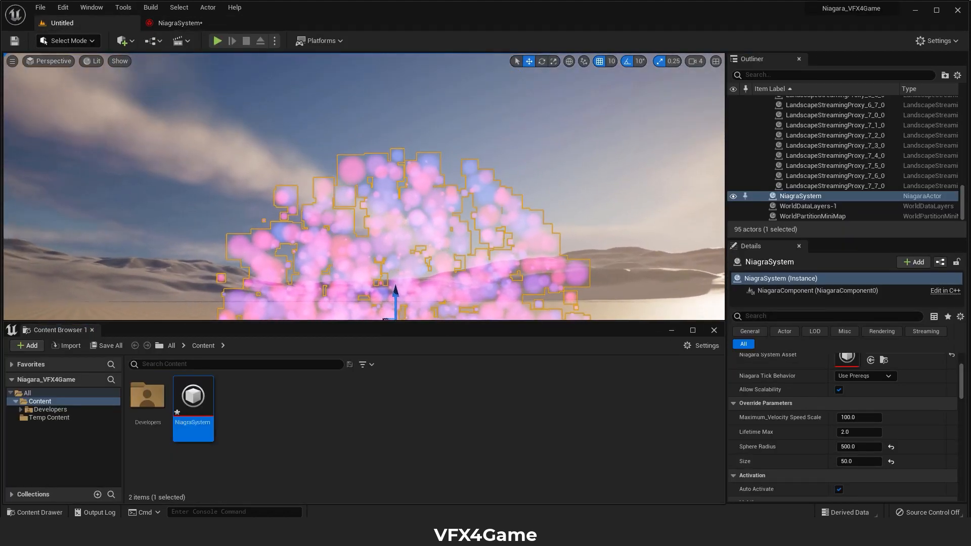
pyautogui.moveTo(551, 277); pyautogui.dragTo(549, 306, button='right')
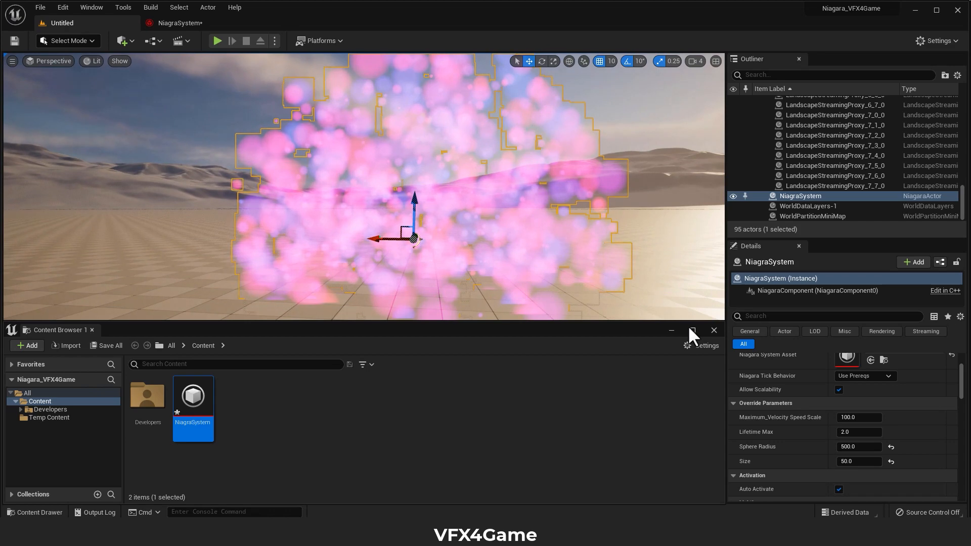
pyautogui.click(715, 330)
pyautogui.moveTo(618, 277); pyautogui.dragTo(591, 279, button='right')
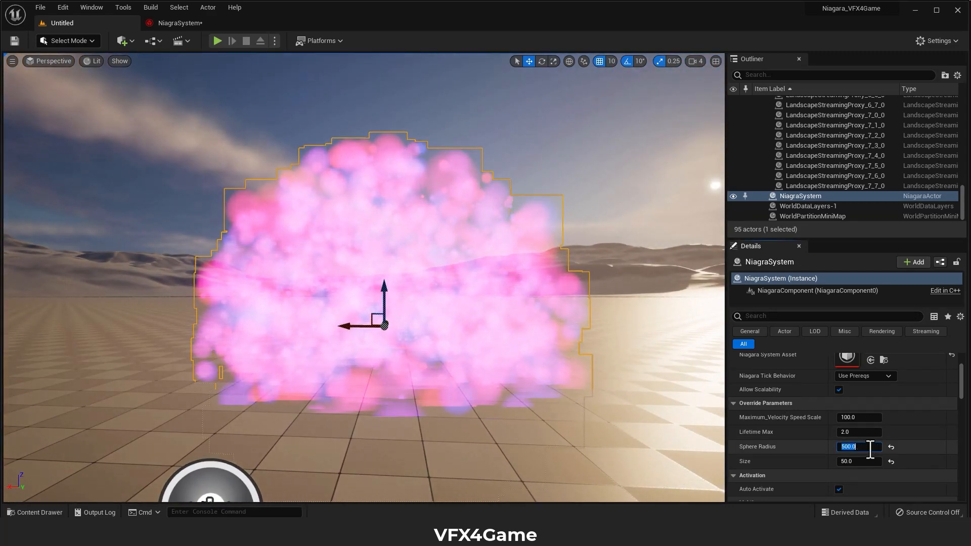
pyautogui.press('Return')
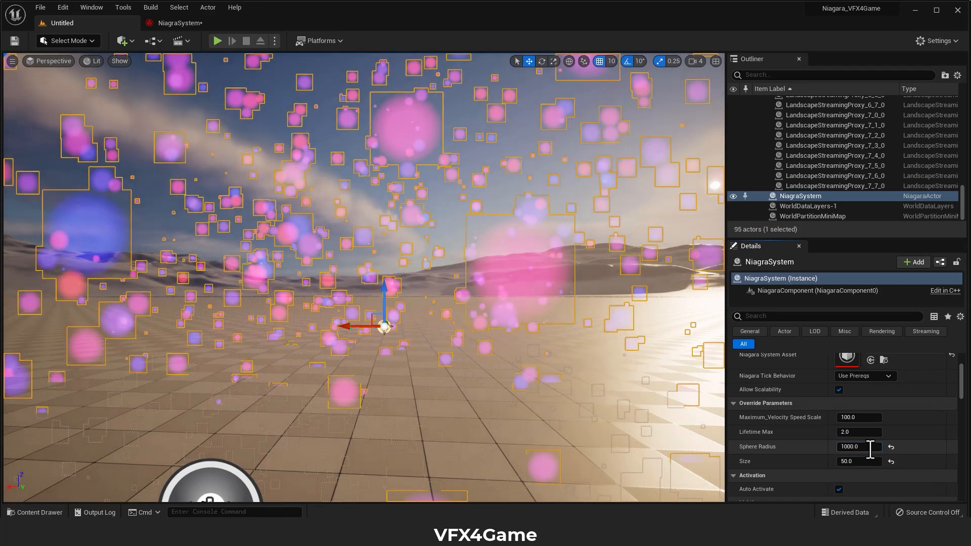
pyautogui.moveTo(504, 295); pyautogui.dragTo(568, 300, button='right')
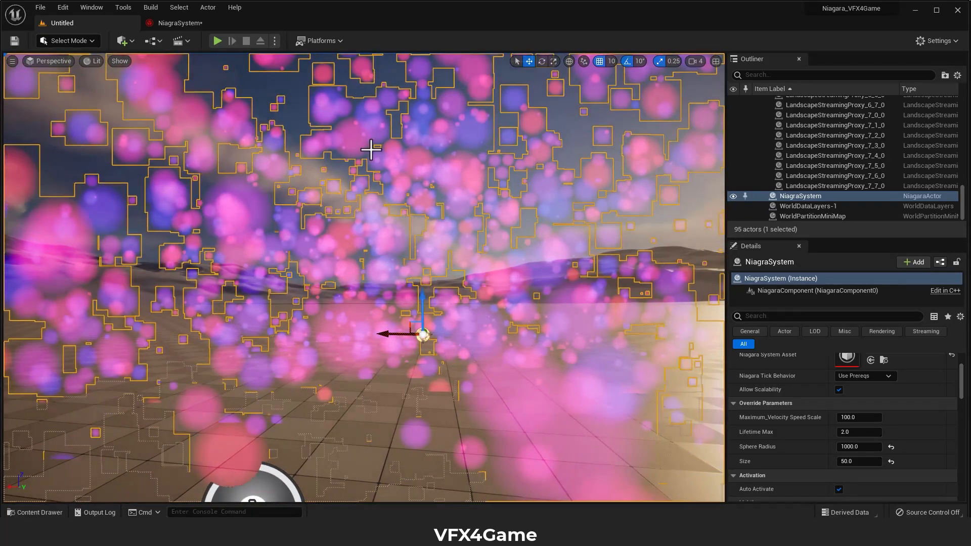
# Open the Niagraparticles emitter's properties in the NiagraSystem asset and show the system's bounds in the preview
pyautogui.moveTo(516, 261); pyautogui.dragTo(496, 262, button='right')
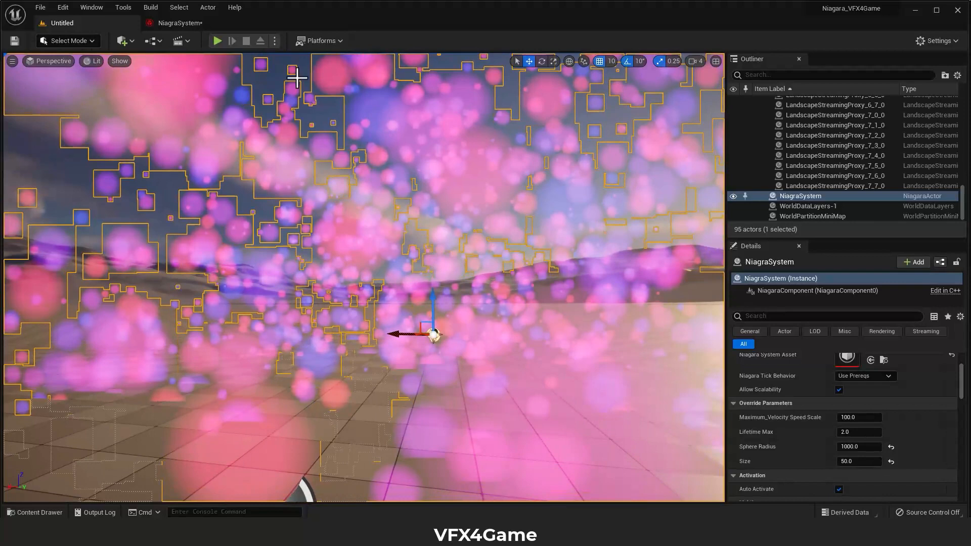
pyautogui.click(193, 24)
pyautogui.click(559, 134)
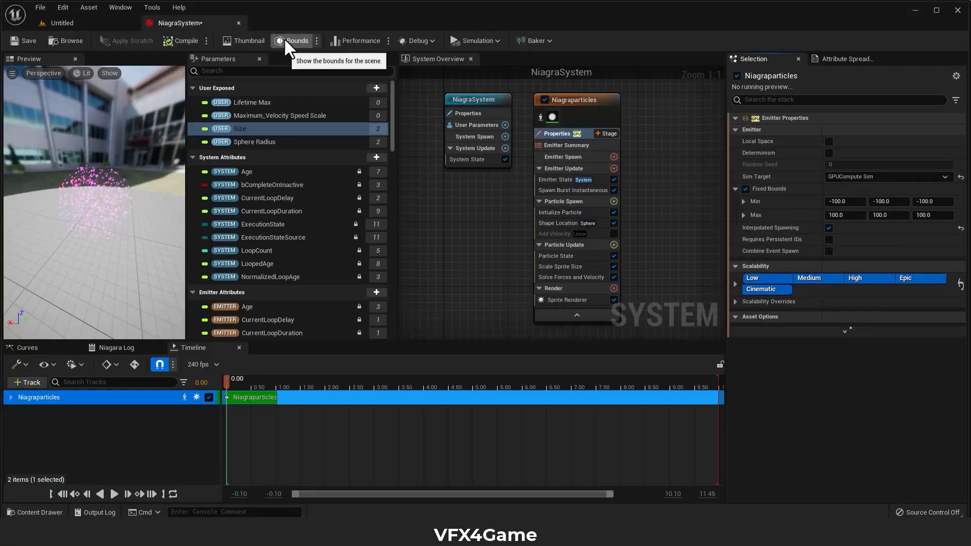
pyautogui.moveTo(144, 195); pyautogui.dragTo(63, 210)
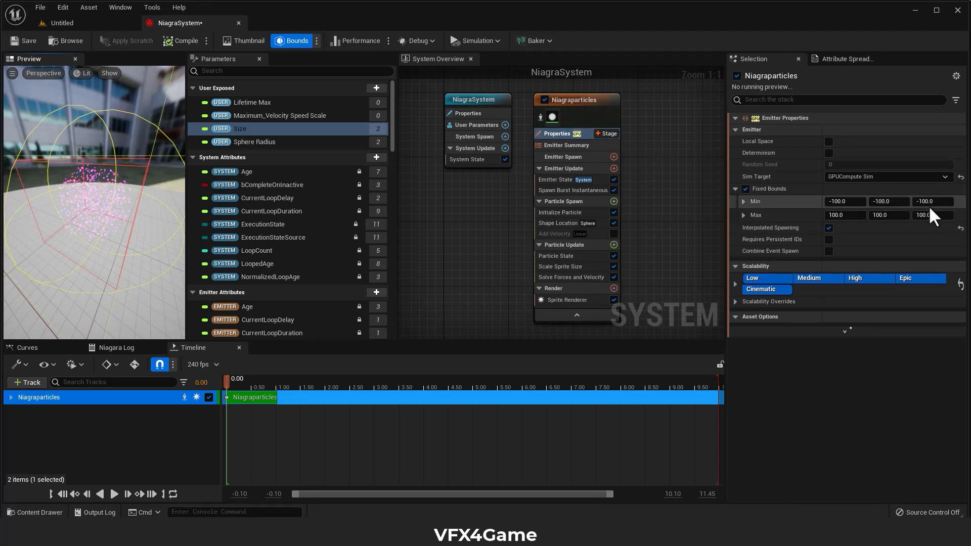
# Set the default value of the system's Sphere Radius User parameter to 1000 and check the particles against the bounds in the preview
pyautogui.click(566, 223)
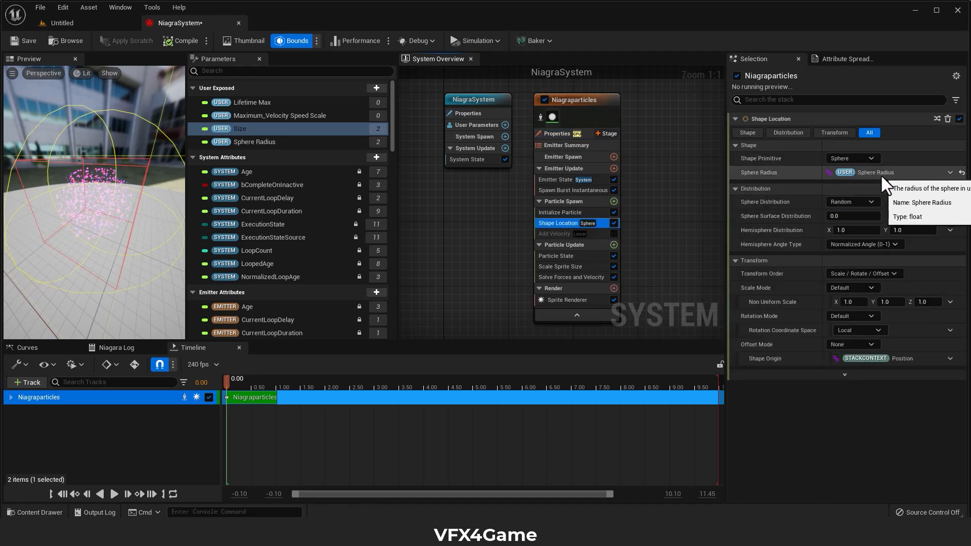
pyautogui.click(468, 126)
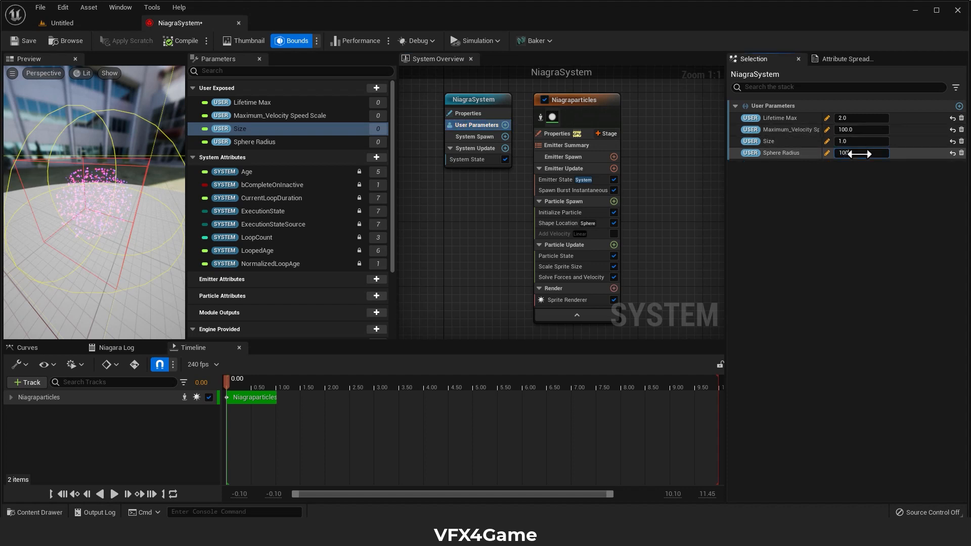
pyautogui.moveTo(124, 172)
pyautogui.mouseDown()
pyautogui.moveTo(144, 157)
pyautogui.moveTo(115, 176)
pyautogui.moveTo(119, 164)
pyautogui.mouseUp()
pyautogui.scroll(-6, 124, 169)
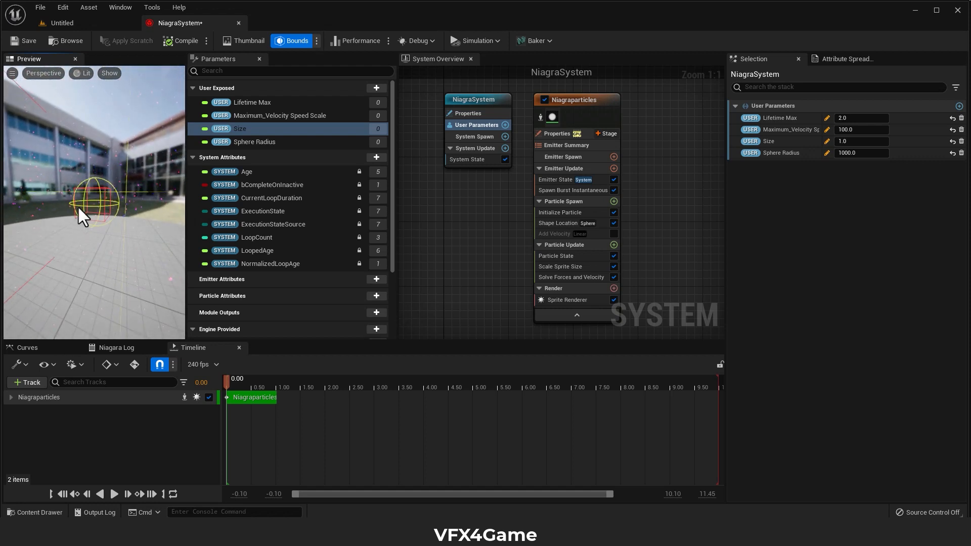
pyautogui.scroll(-5, 104, 206)
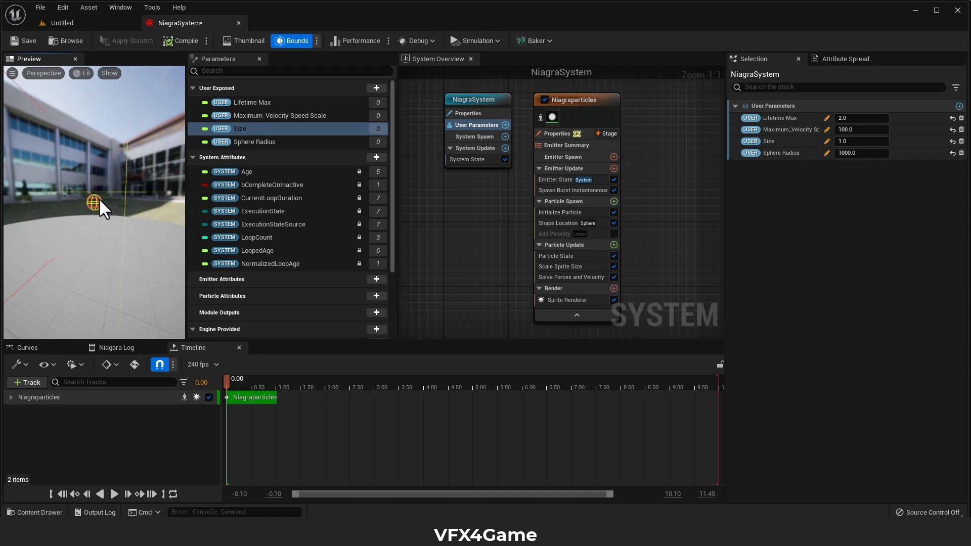
pyautogui.scroll(5, 115, 206)
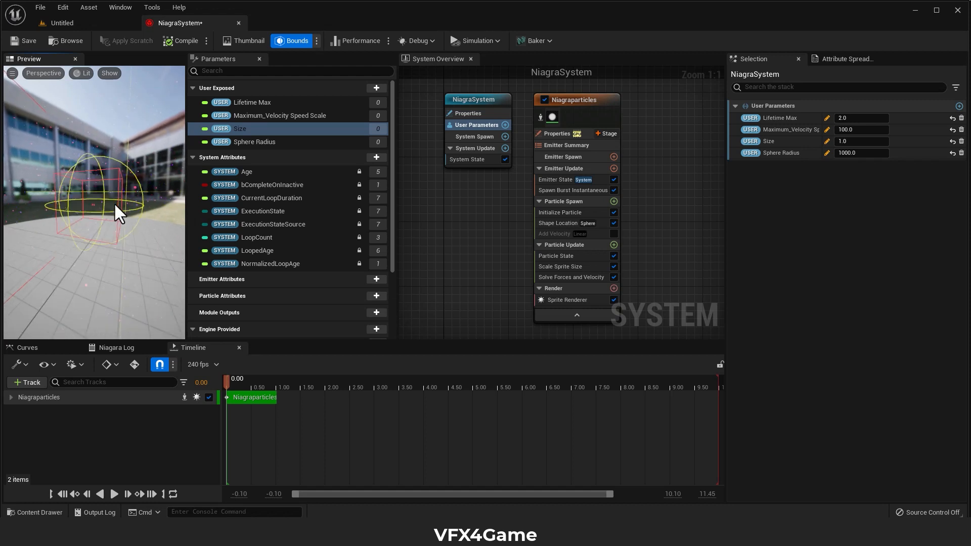
pyautogui.scroll(-3, 115, 206)
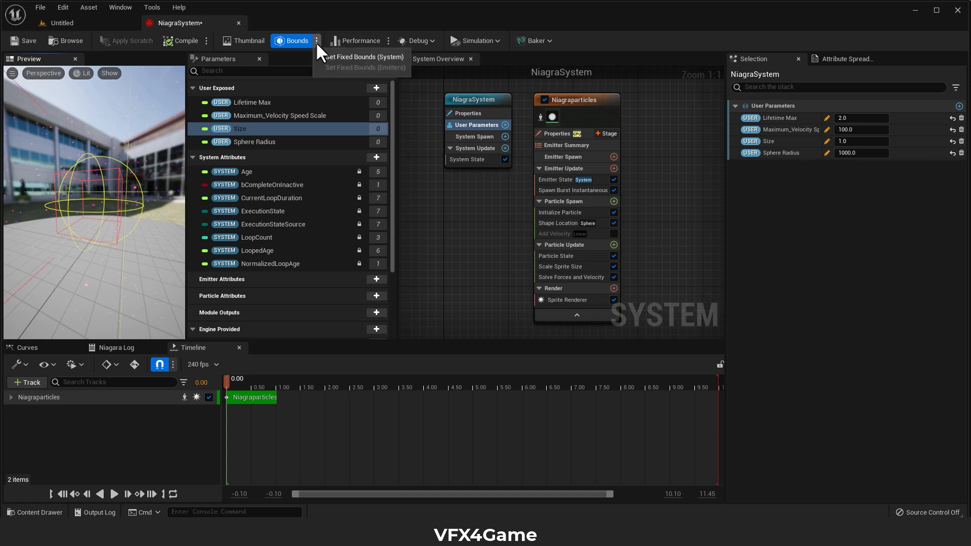
# Set fixed bounds on the Niagraparticles emitter from its current particles and inspect the NiagraSystem actor in the level
pyautogui.click(537, 97)
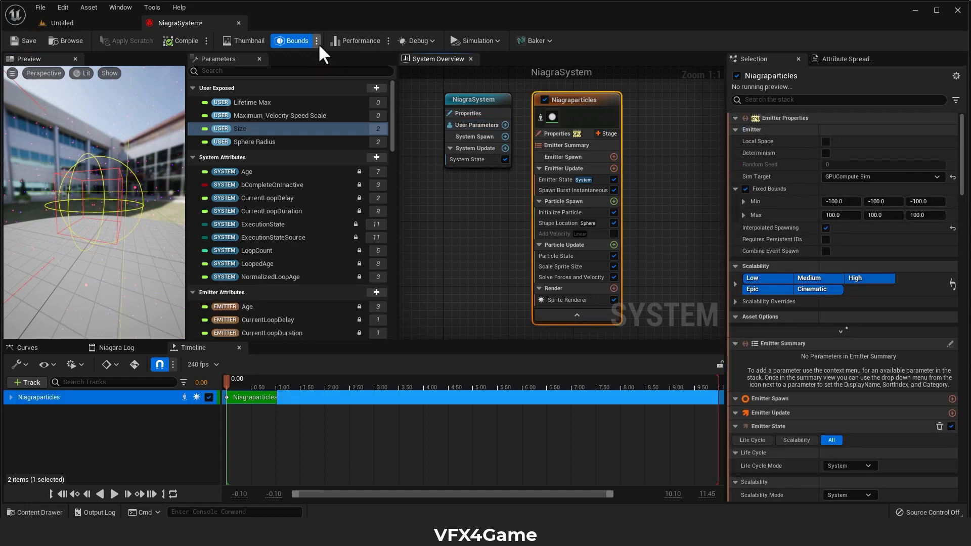
pyautogui.click(326, 67)
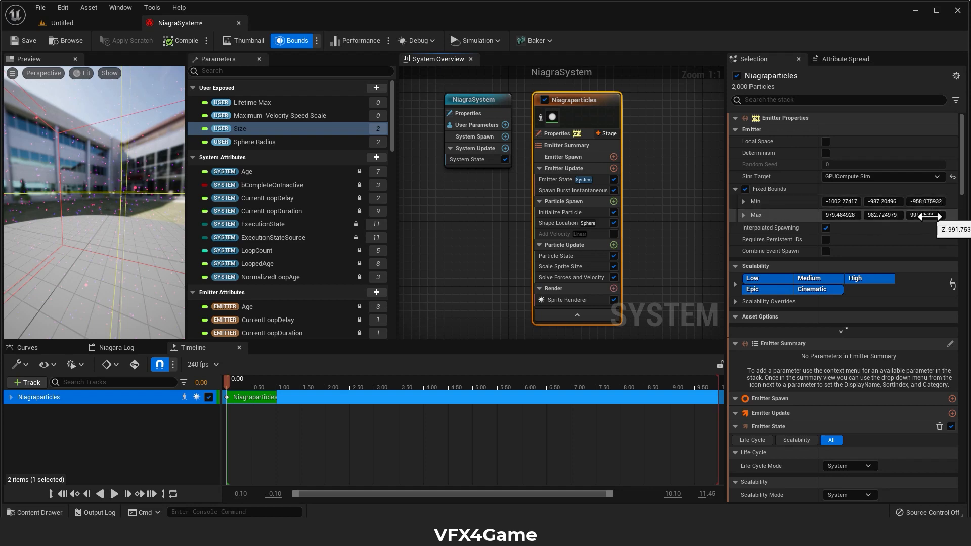
pyautogui.click(112, 23)
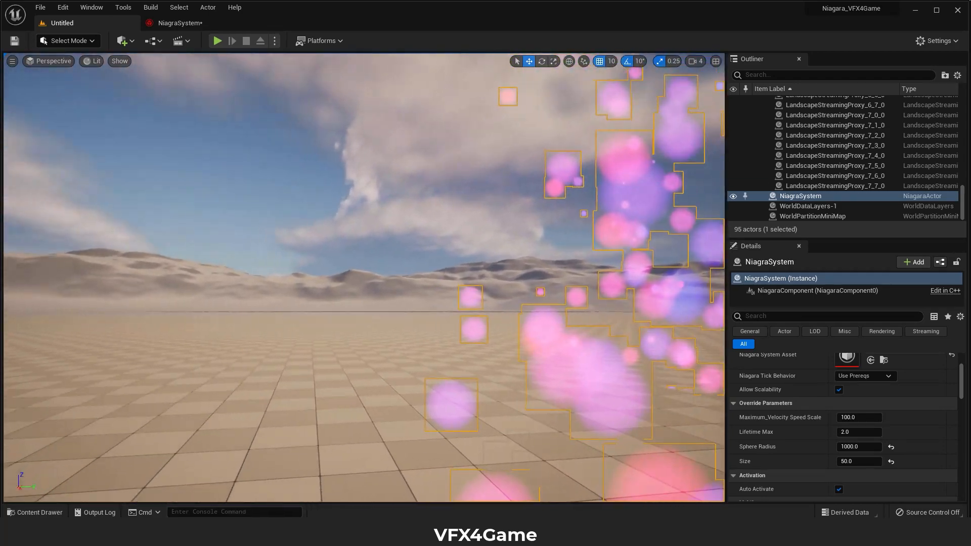
pyautogui.press('f')
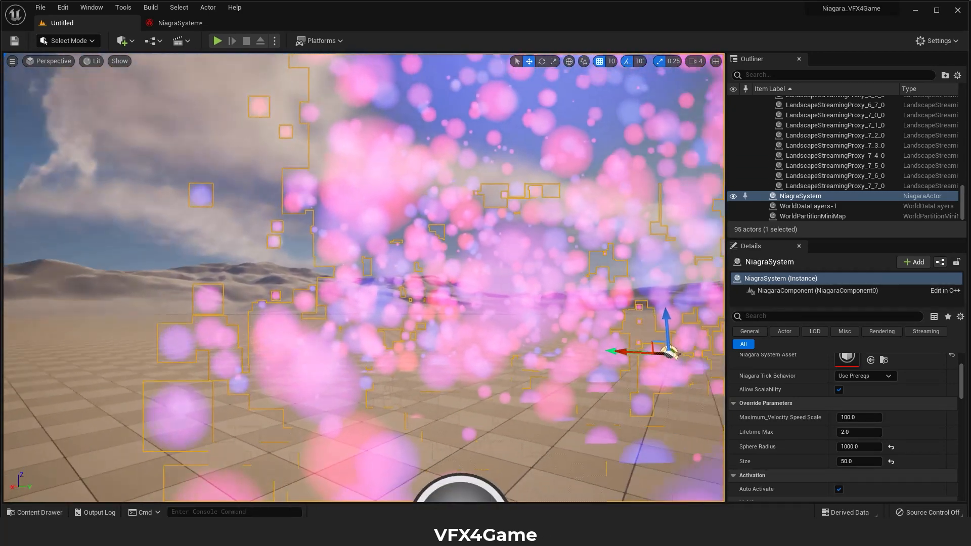
pyautogui.moveTo(364, 277); pyautogui.dragTo(395, 292, button='right')
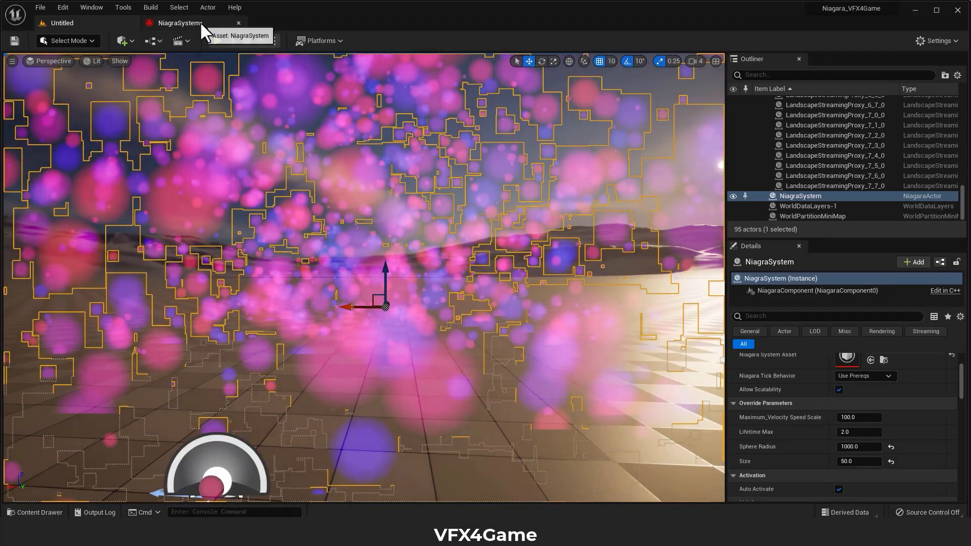
pyautogui.click(201, 24)
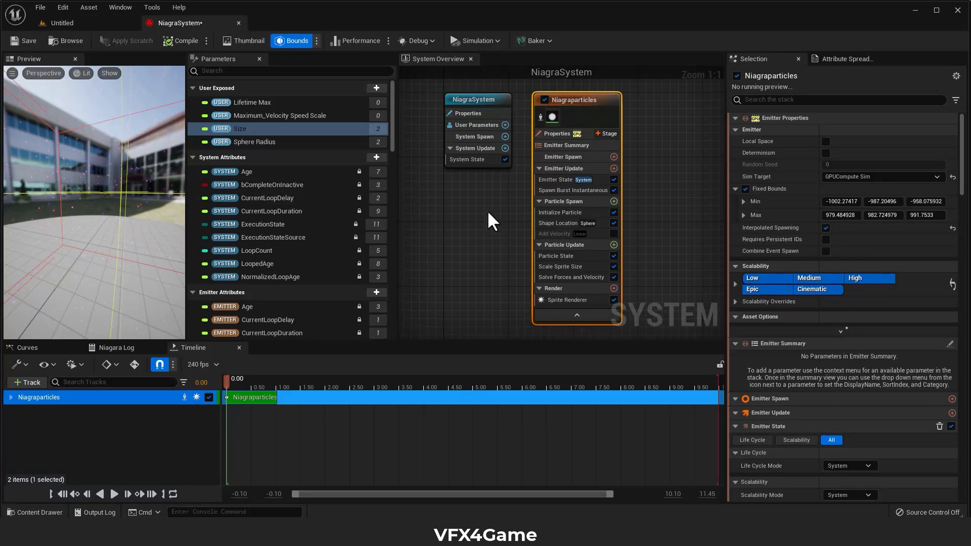
pyautogui.click(567, 136)
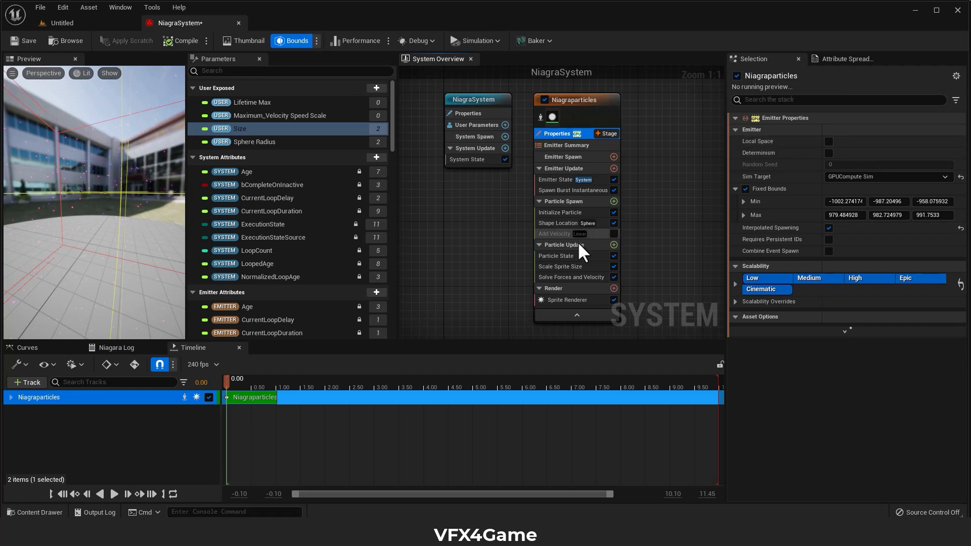
pyautogui.click(598, 233)
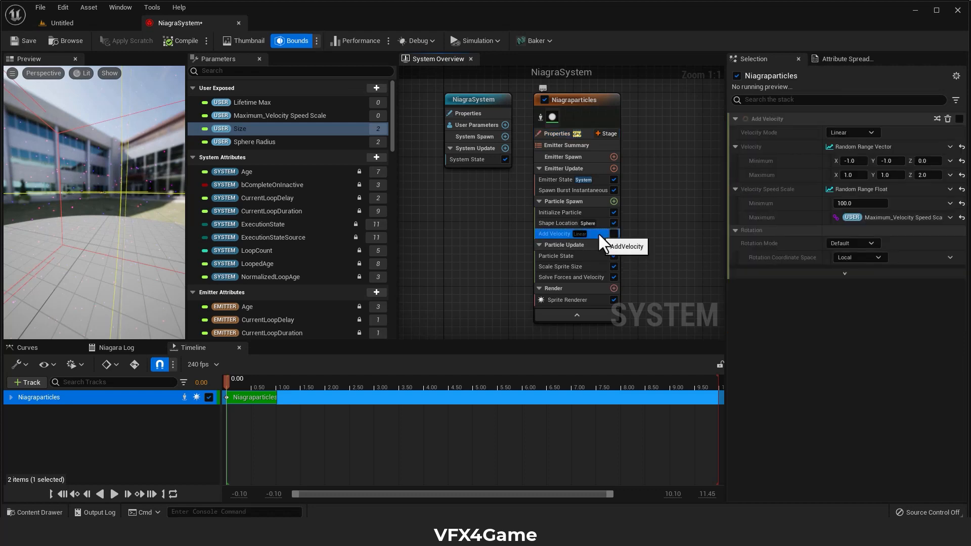
pyautogui.click(478, 126)
# In the level, reset the NiagraSystem actor's Sphere Radius override and set it to 100
pyautogui.click(96, 23)
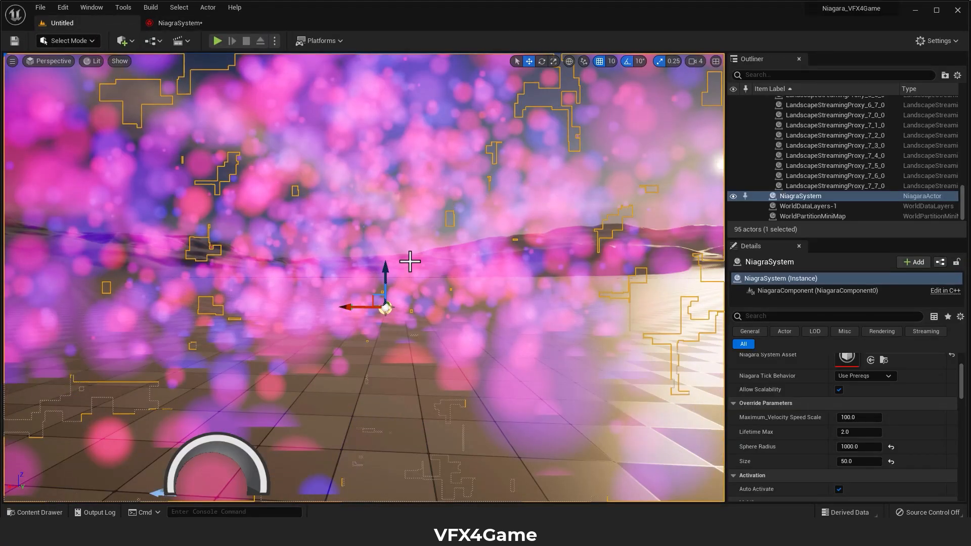
pyautogui.click(892, 447)
pyautogui.click(864, 449)
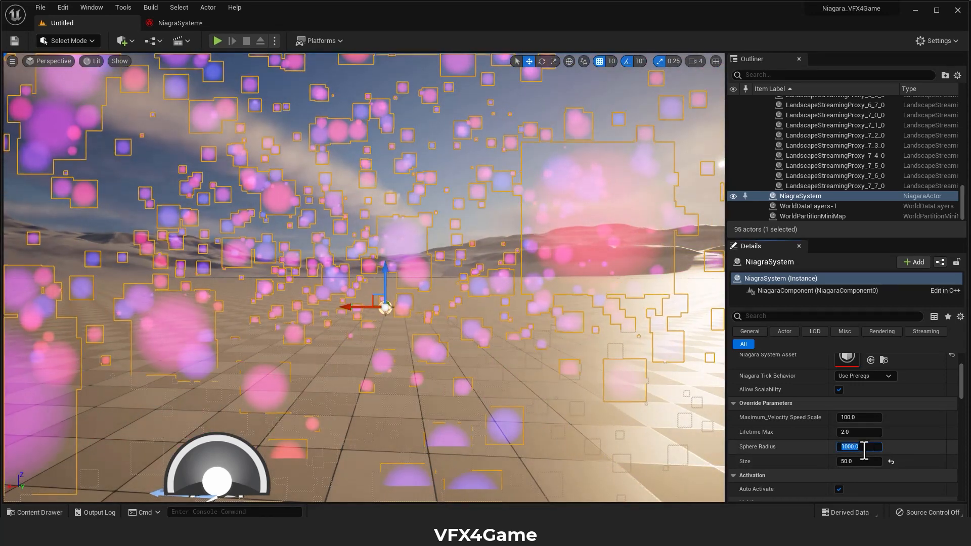
pyautogui.write('100')
pyautogui.press('Return')
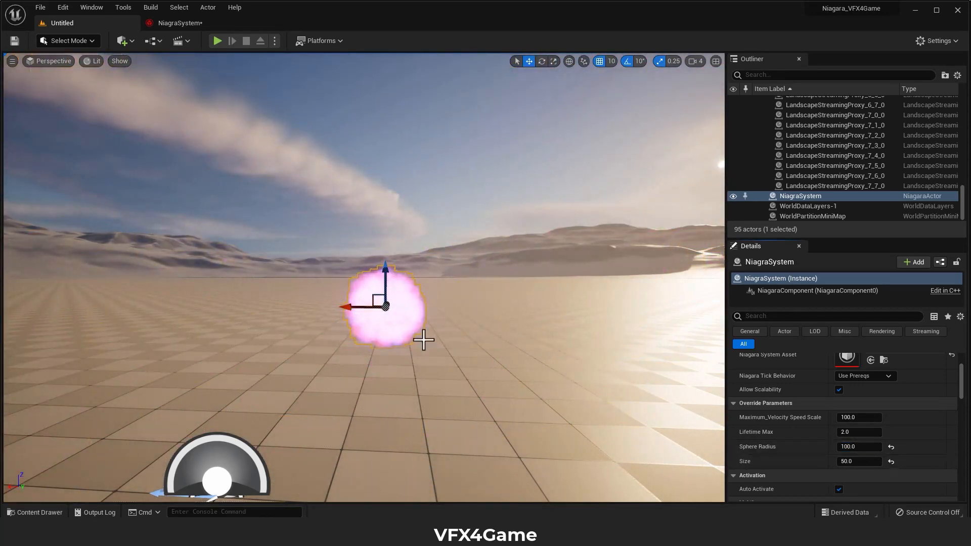
# Enable the emitter's Add Velocity module and move the NiagraSystem actor horizontally in the level to test its particles
pyautogui.click(178, 26)
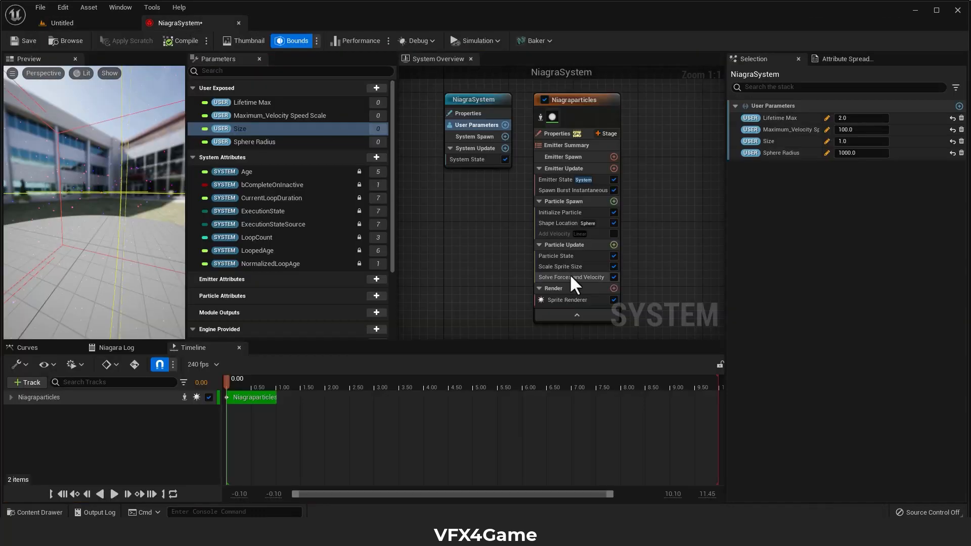
pyautogui.click(598, 234)
pyautogui.click(613, 233)
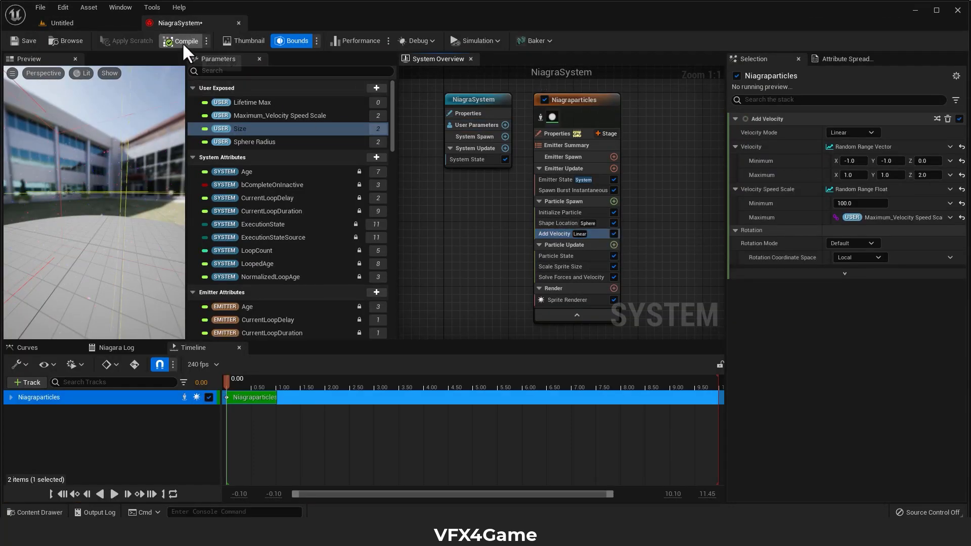
pyautogui.click(93, 25)
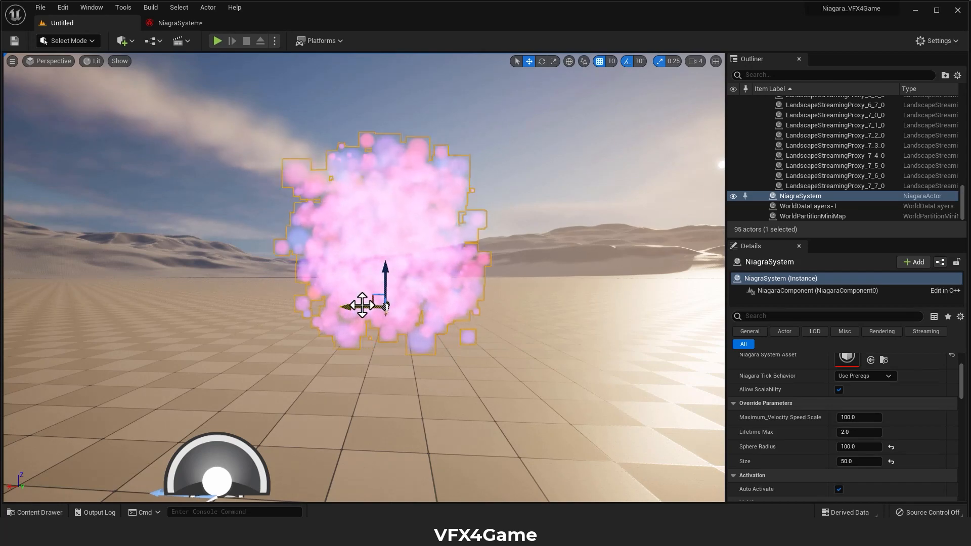
pyautogui.moveTo(362, 305); pyautogui.dragTo(266, 302)
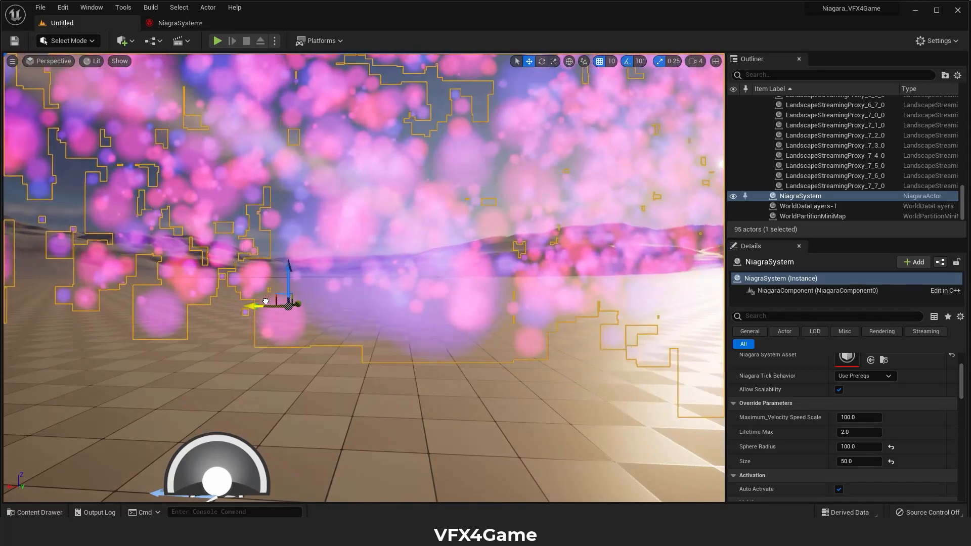
# Turn on Local Space in the Niagraparticles emitter's properties and move the NiagraSystem actor horizontally in the level to test it
pyautogui.click(178, 23)
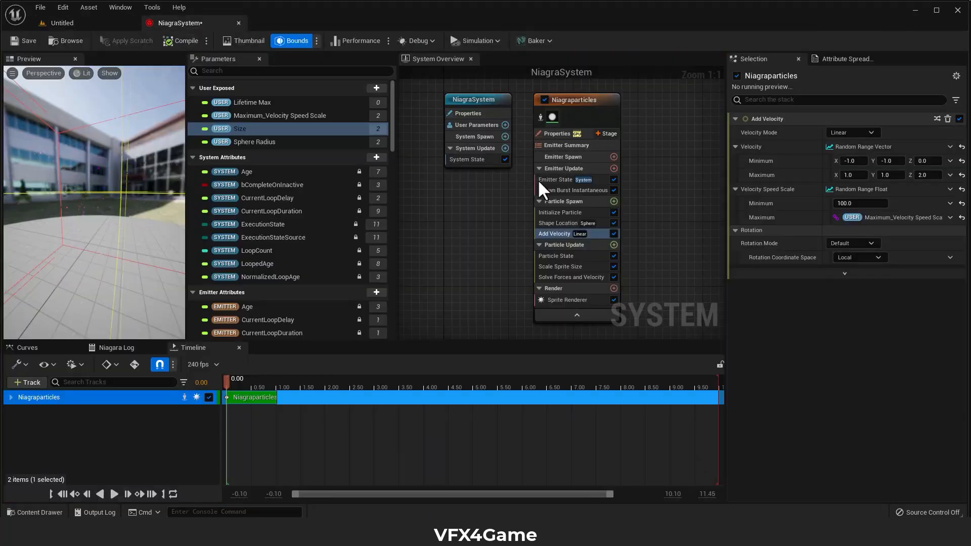
pyautogui.click(555, 134)
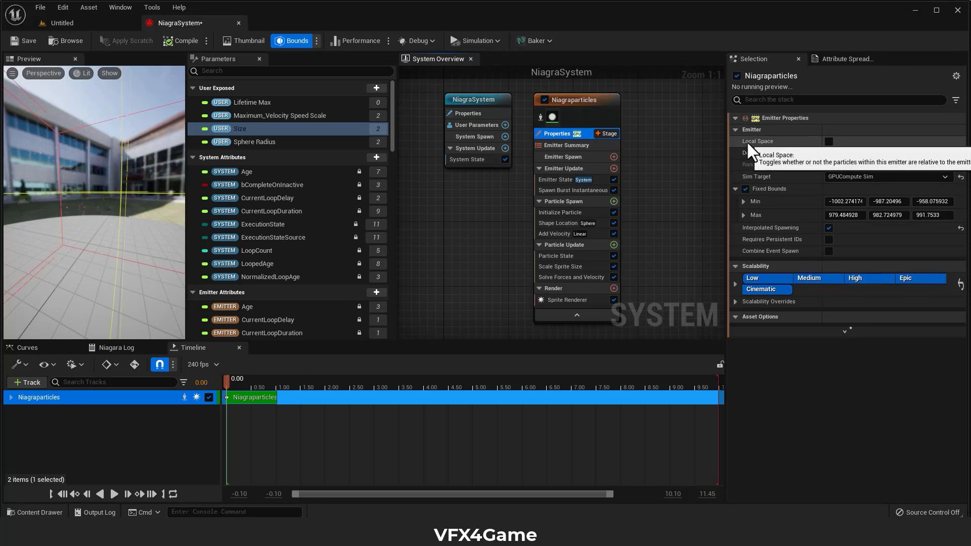
pyautogui.click(829, 141)
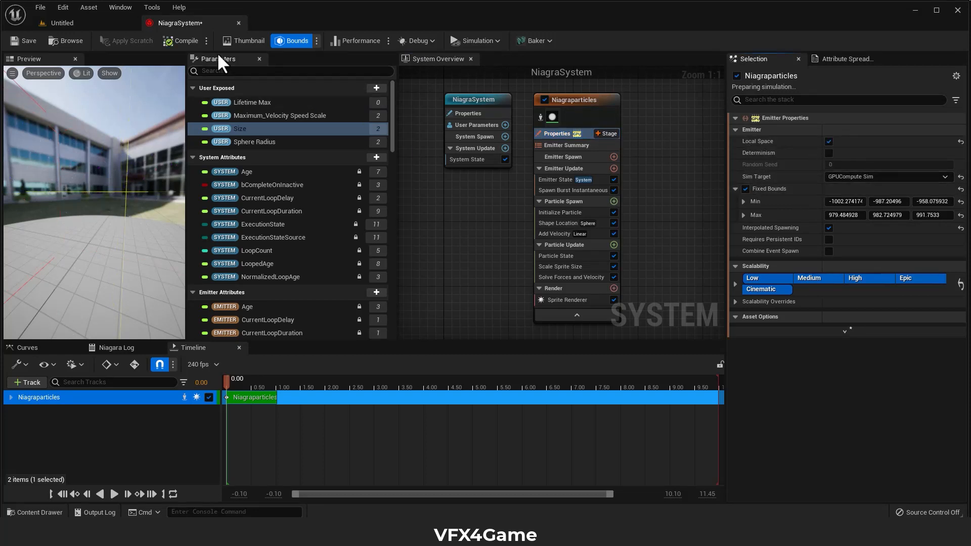
pyautogui.click(100, 25)
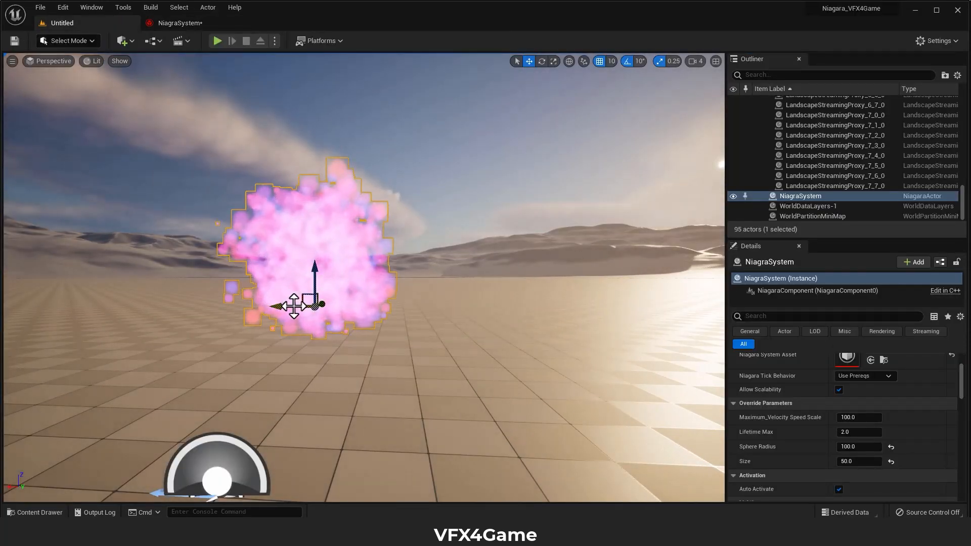
pyautogui.moveTo(293, 306); pyautogui.dragTo(397, 290)
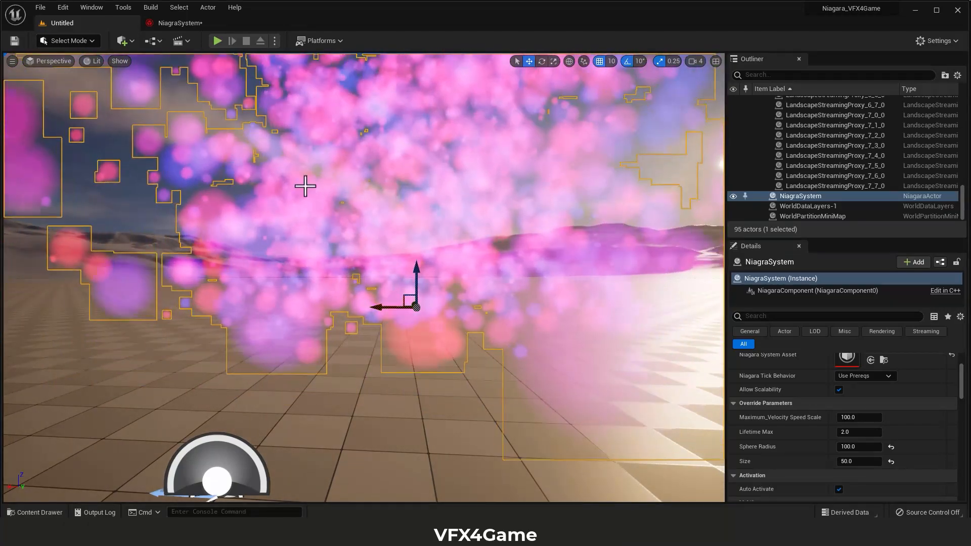
# Review the Niagraparticles emitter's properties and return to the level
pyautogui.click(180, 23)
pyautogui.click(559, 133)
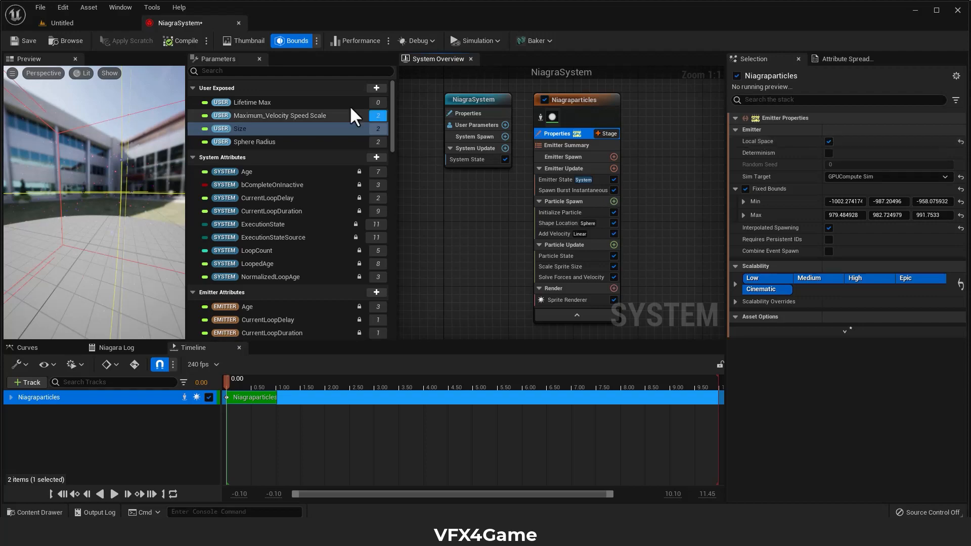
pyautogui.click(84, 25)
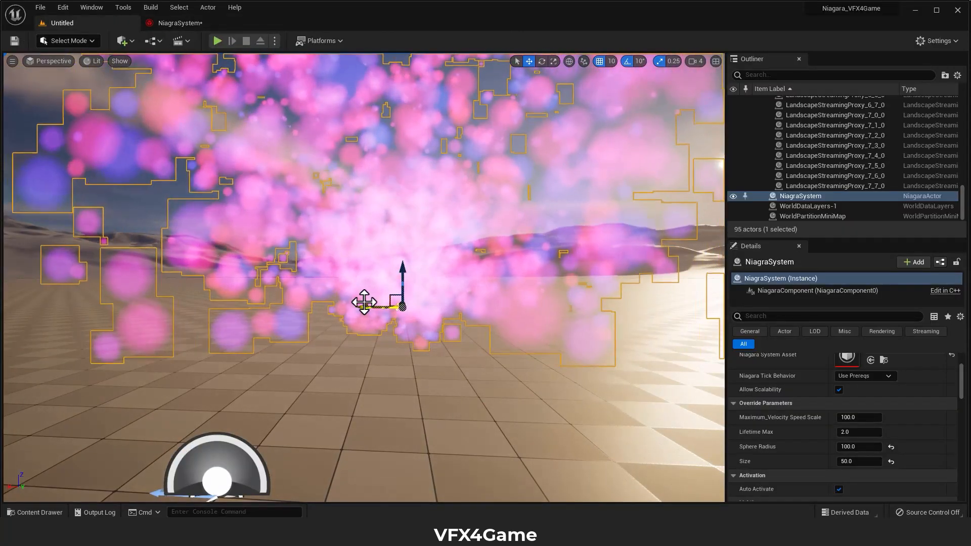